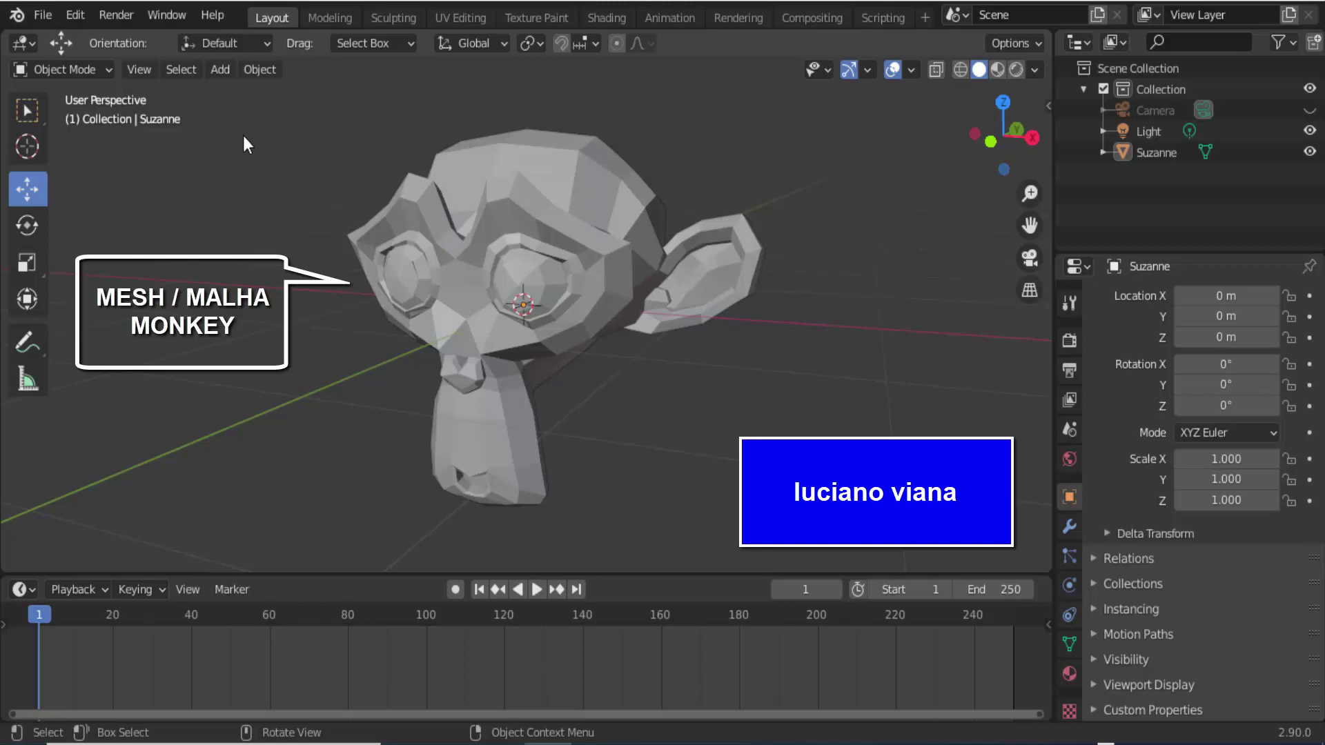
- Check the monkey head's framing through the scene camera and return to the free perspective view
{"action": "left_click", "coordinate": [219, 71]}
{"action": "mouse_move", "coordinate": [230, 98]}
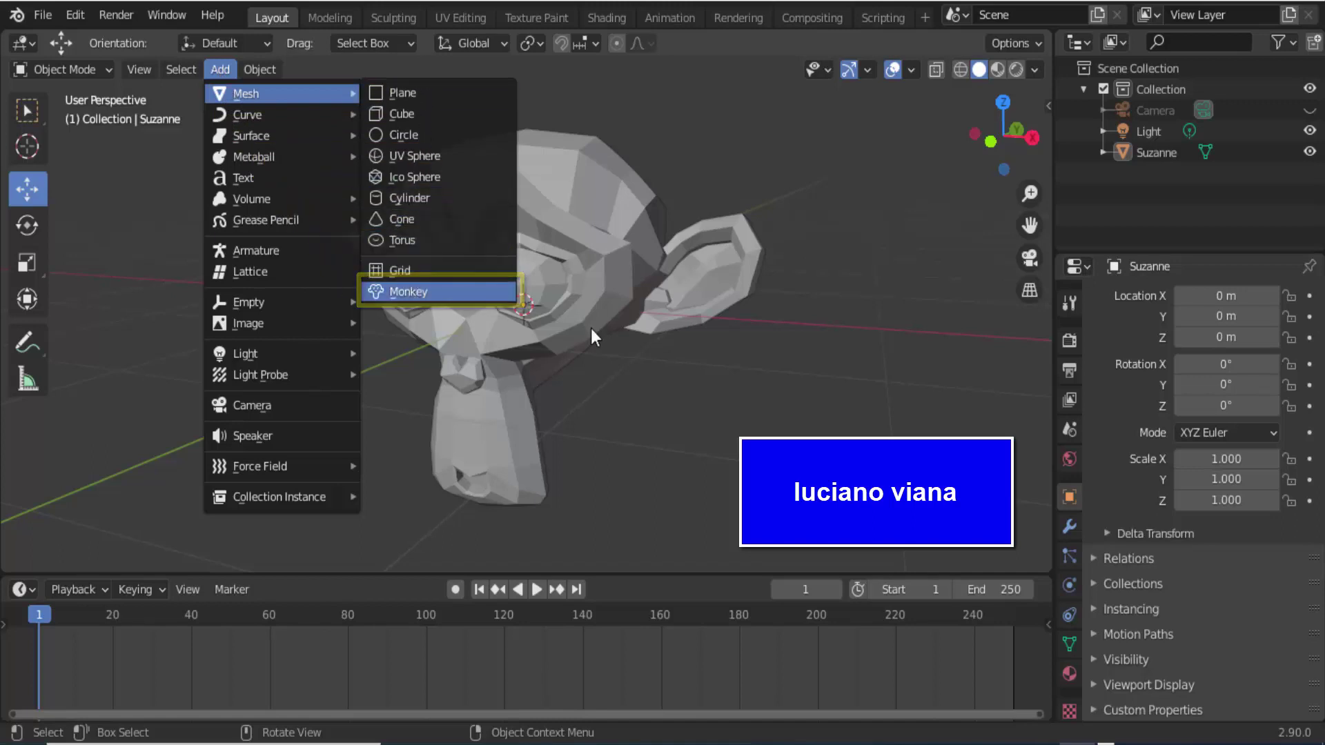
{"action": "left_click", "coordinate": [1029, 260]}
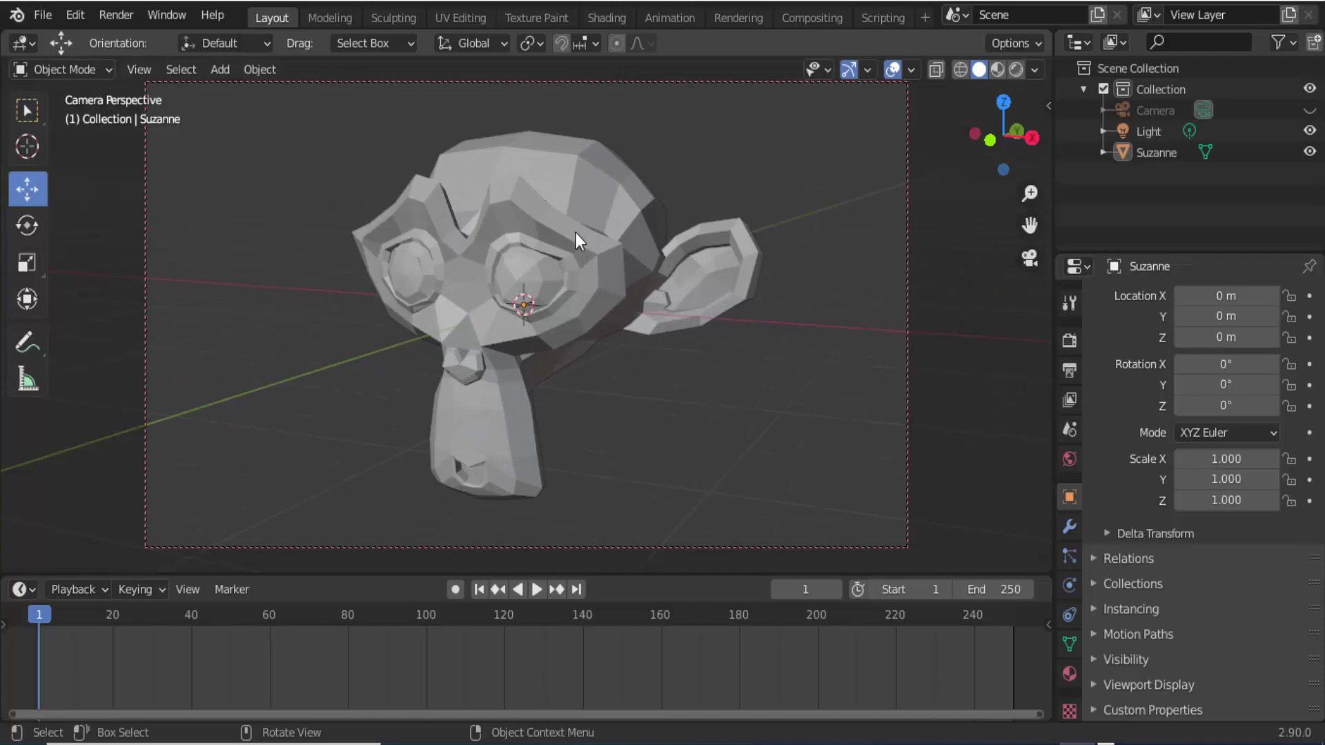
{"action": "left_click", "coordinate": [1029, 260]}
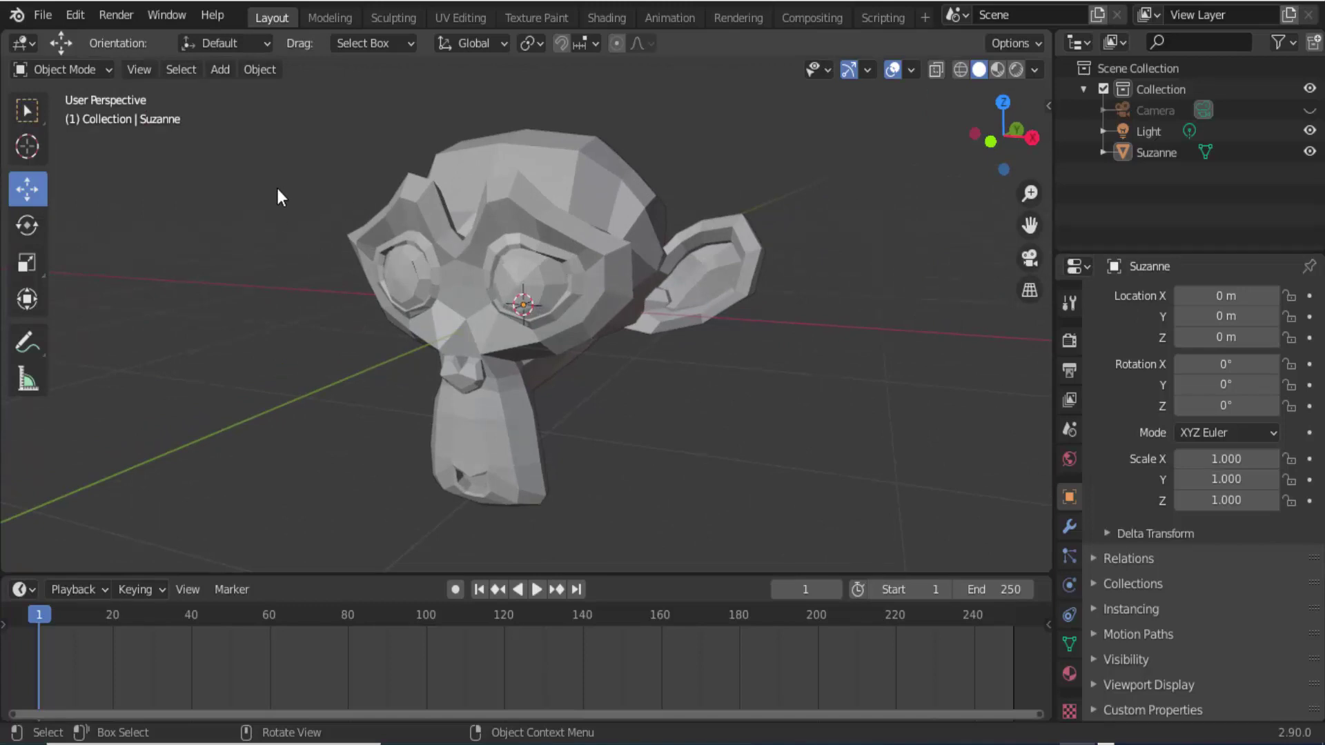
- Render a still image of the monkey head without any material, and close the render result
{"action": "left_click", "coordinate": [126, 19]}
{"action": "left_click", "coordinate": [127, 39]}
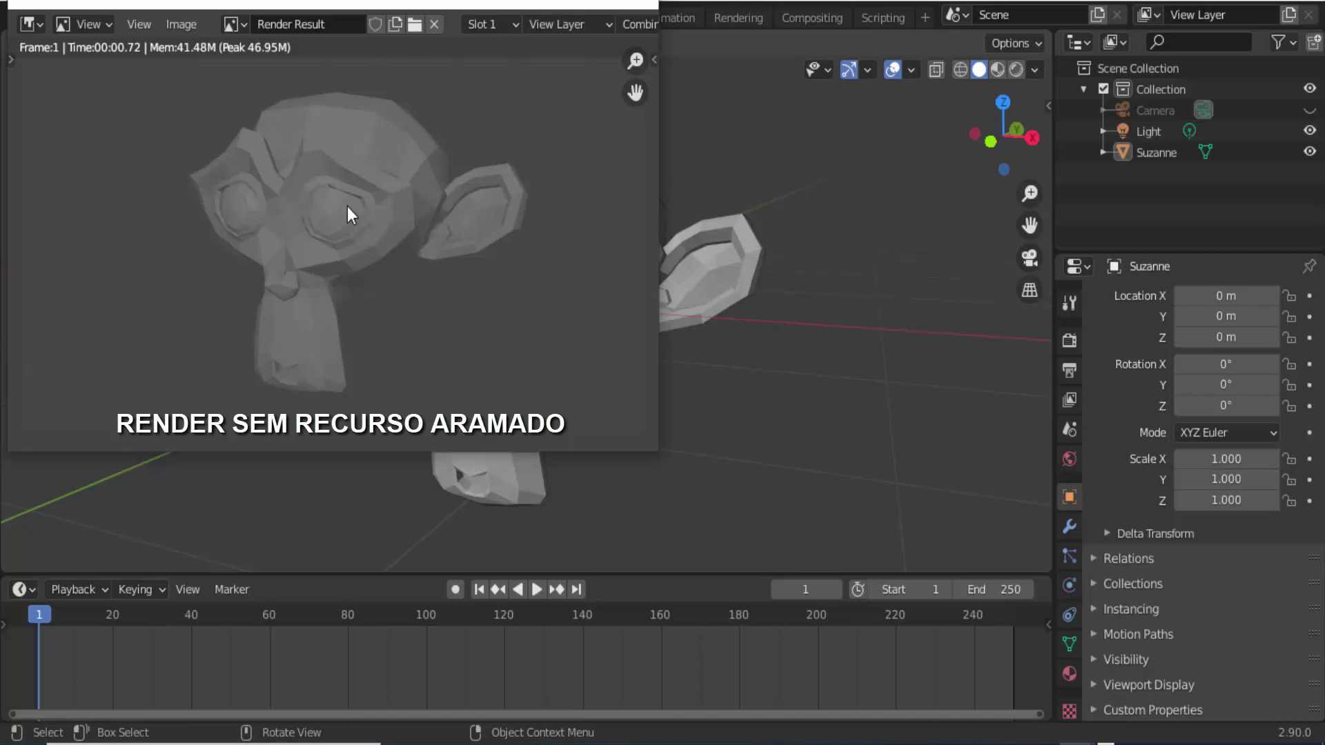
{"action": "left_click", "coordinate": [640, 2]}
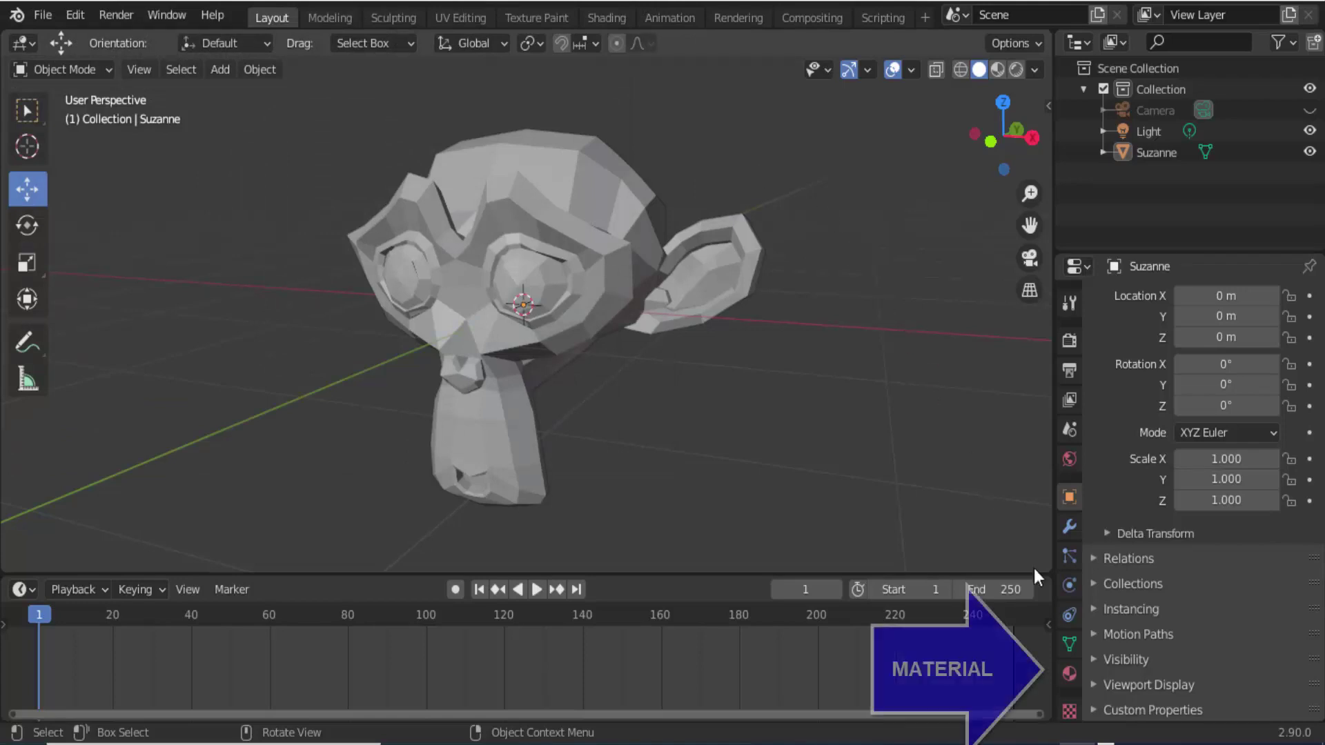
- Create a new material on the monkey head and set its base color to yellow
{"action": "left_click", "coordinate": [1070, 669]}
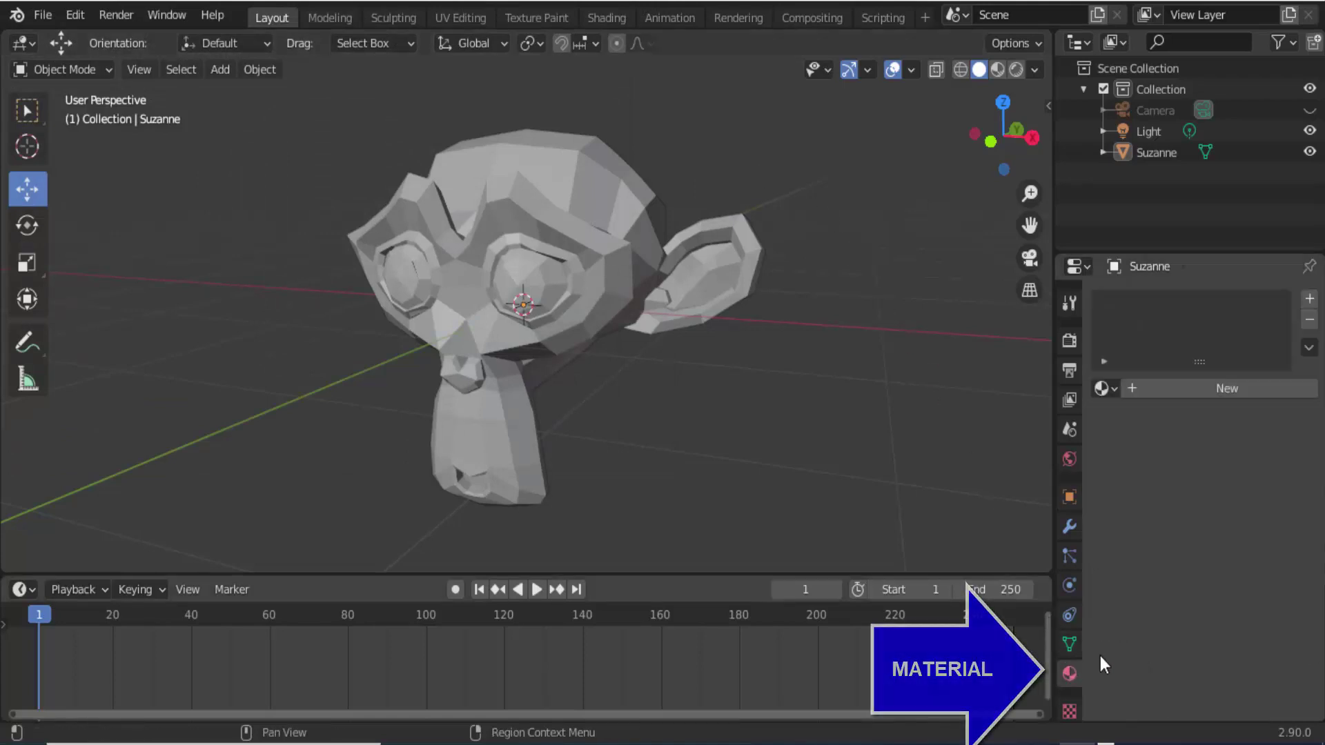
{"action": "left_click", "coordinate": [1227, 388]}
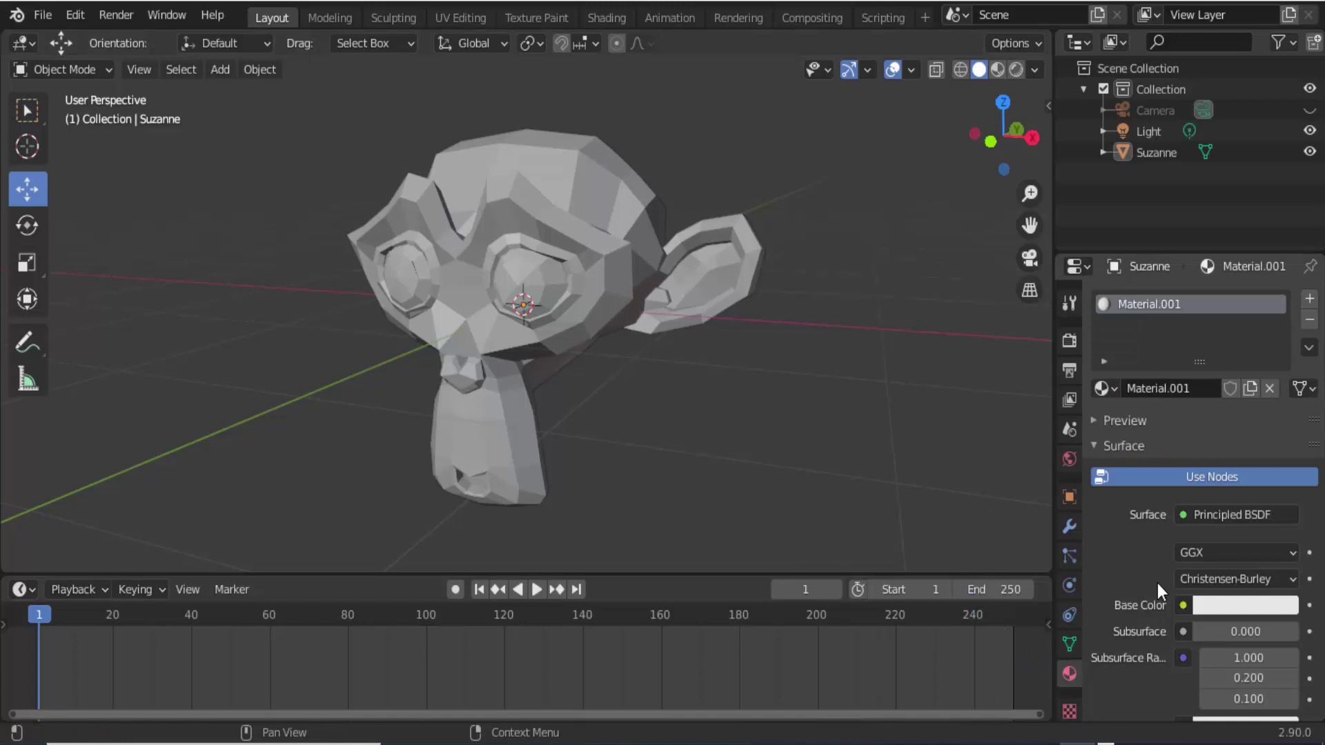
{"action": "left_click", "coordinate": [1243, 607]}
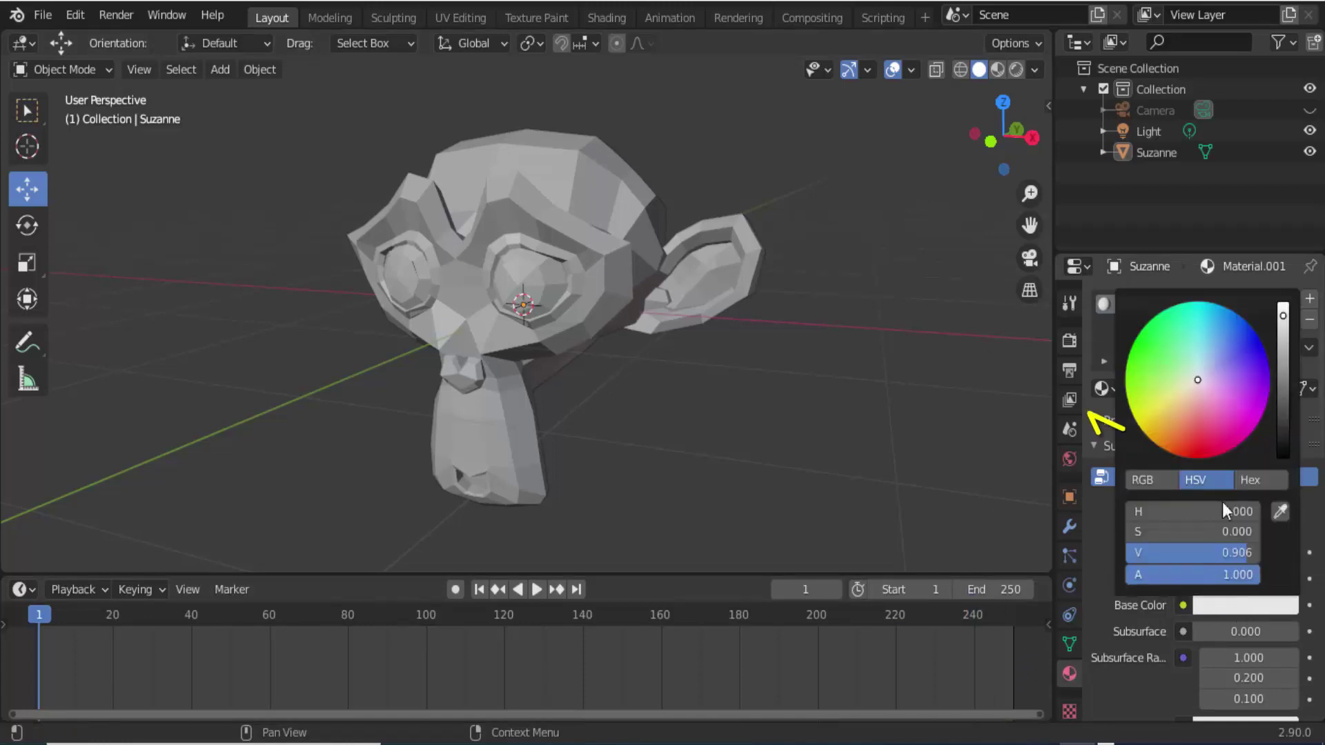
{"action": "left_click", "coordinate": [1147, 426]}
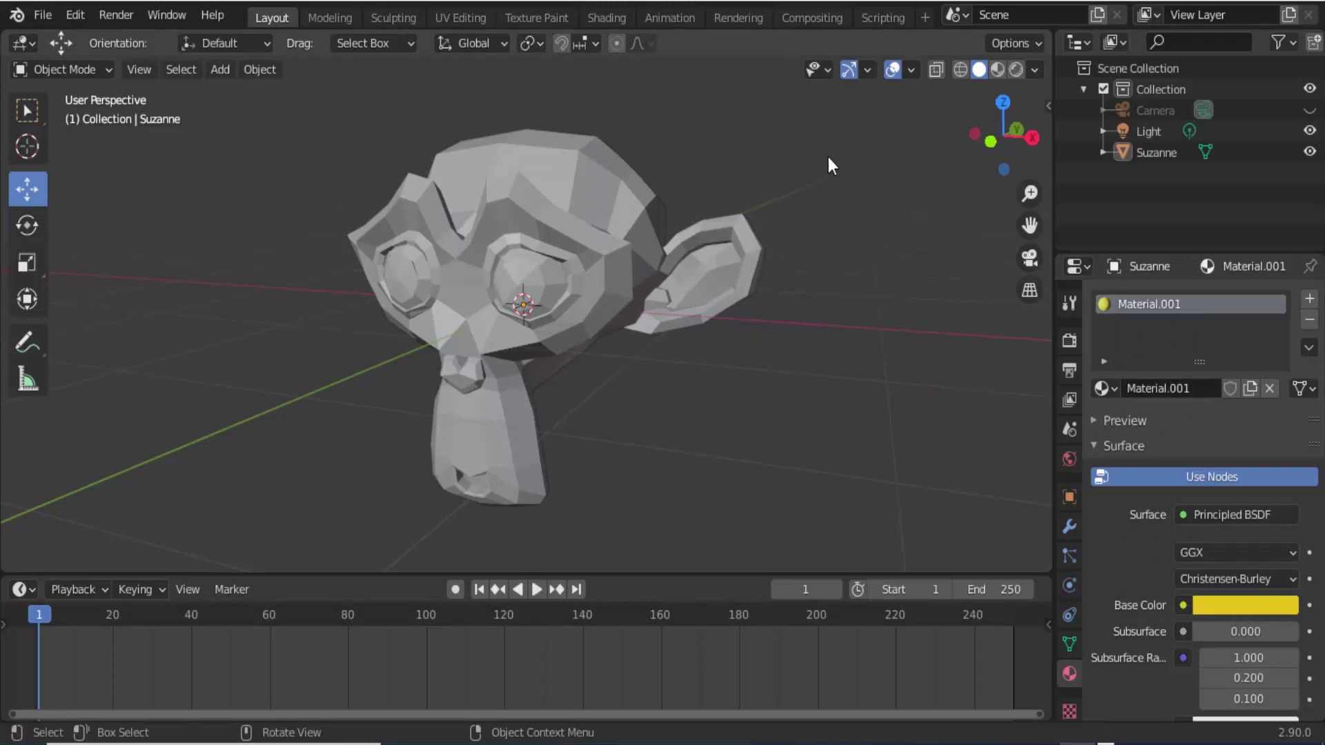
- Render a still image of the monkey head with its yellow material, and close the render result
{"action": "left_click", "coordinate": [114, 14]}
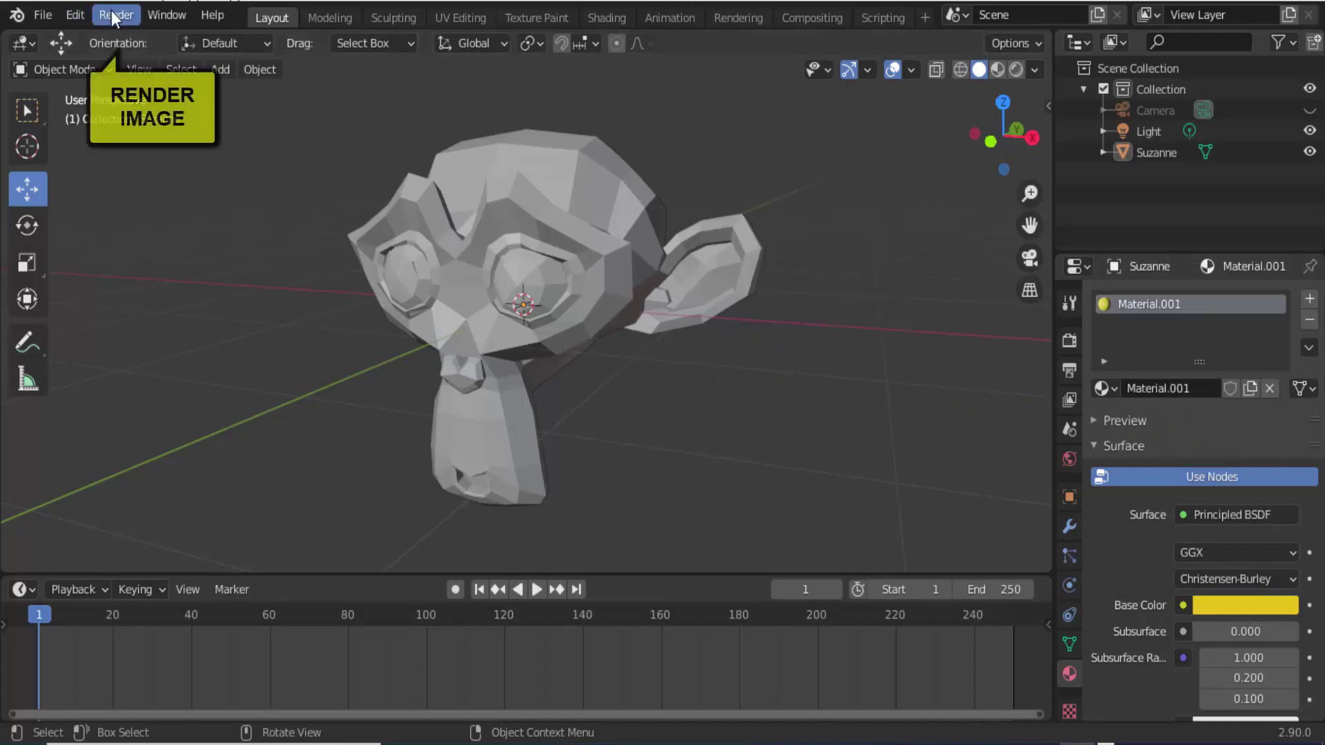
{"action": "left_click", "coordinate": [133, 39]}
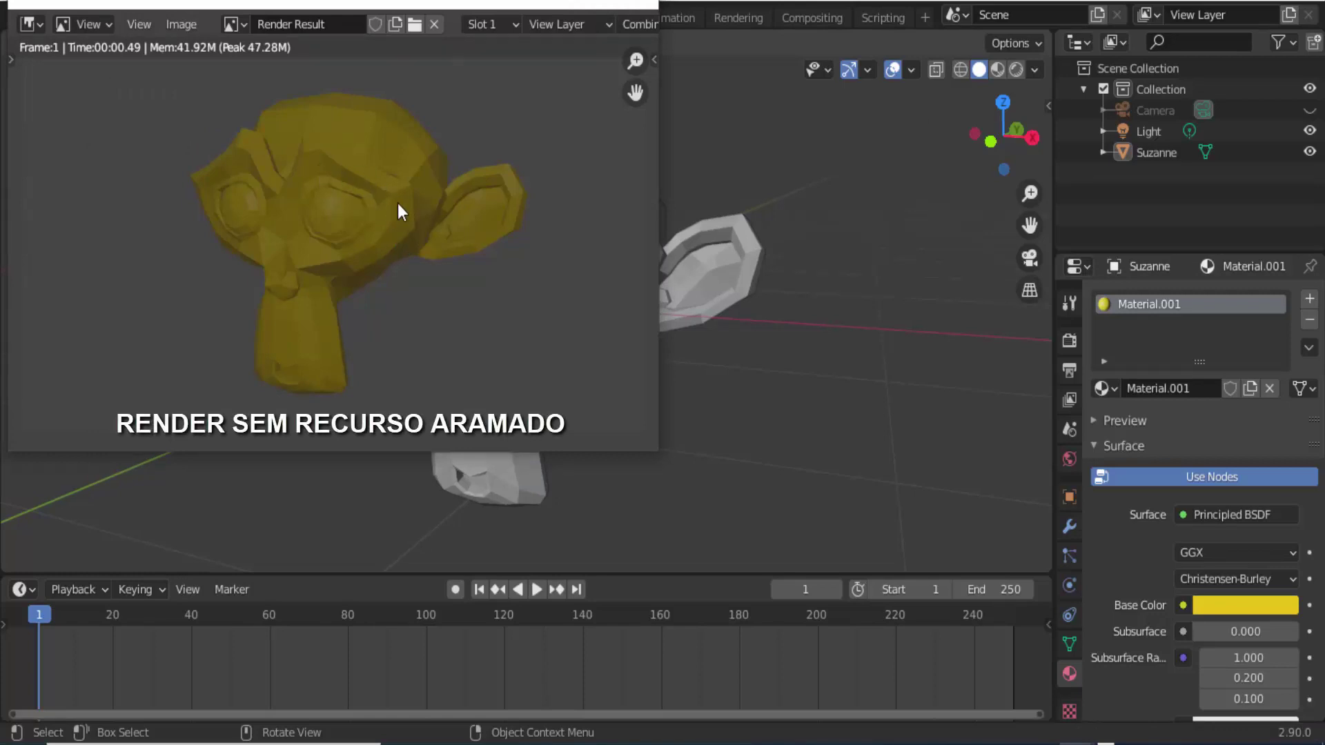
{"action": "left_click", "coordinate": [645, 4]}
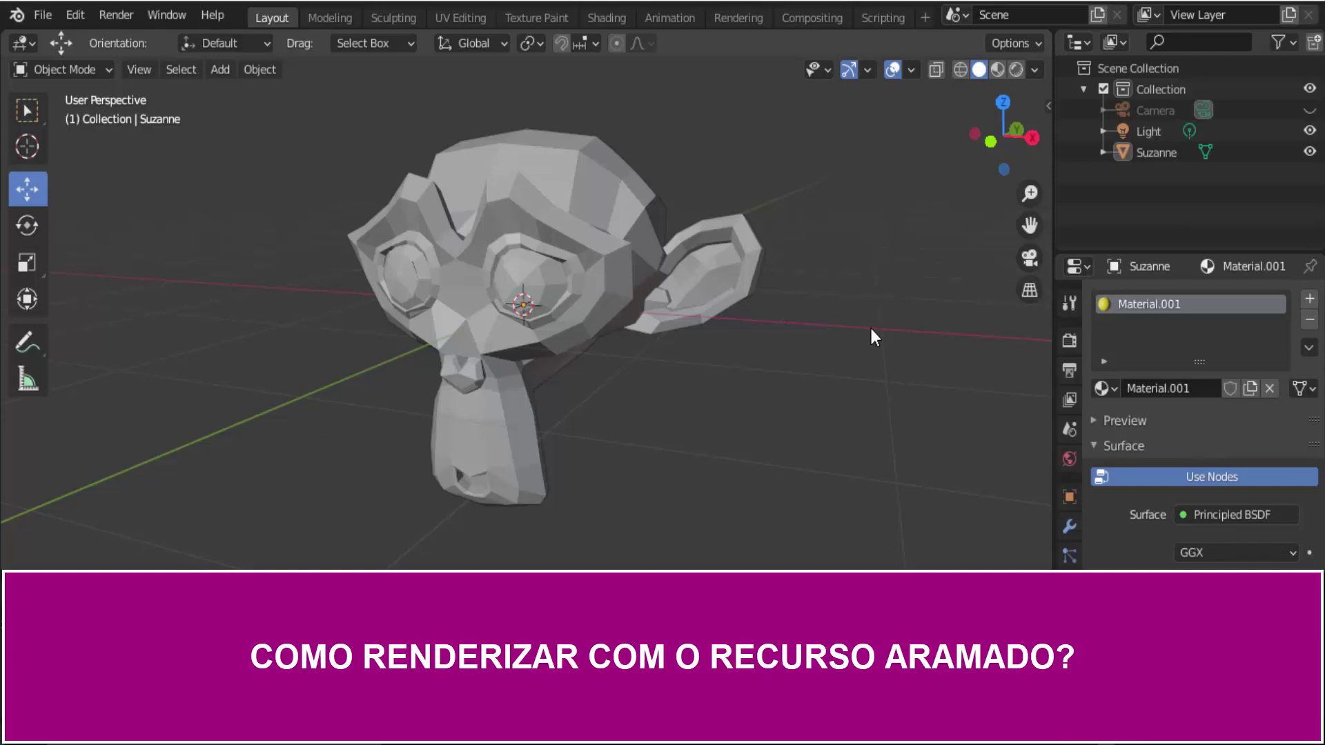
- Examine the monkey's mesh structure in wireframe shading and Edit Mode, then return to Object Mode with solid shading
{"action": "left_click", "coordinate": [614, 178]}
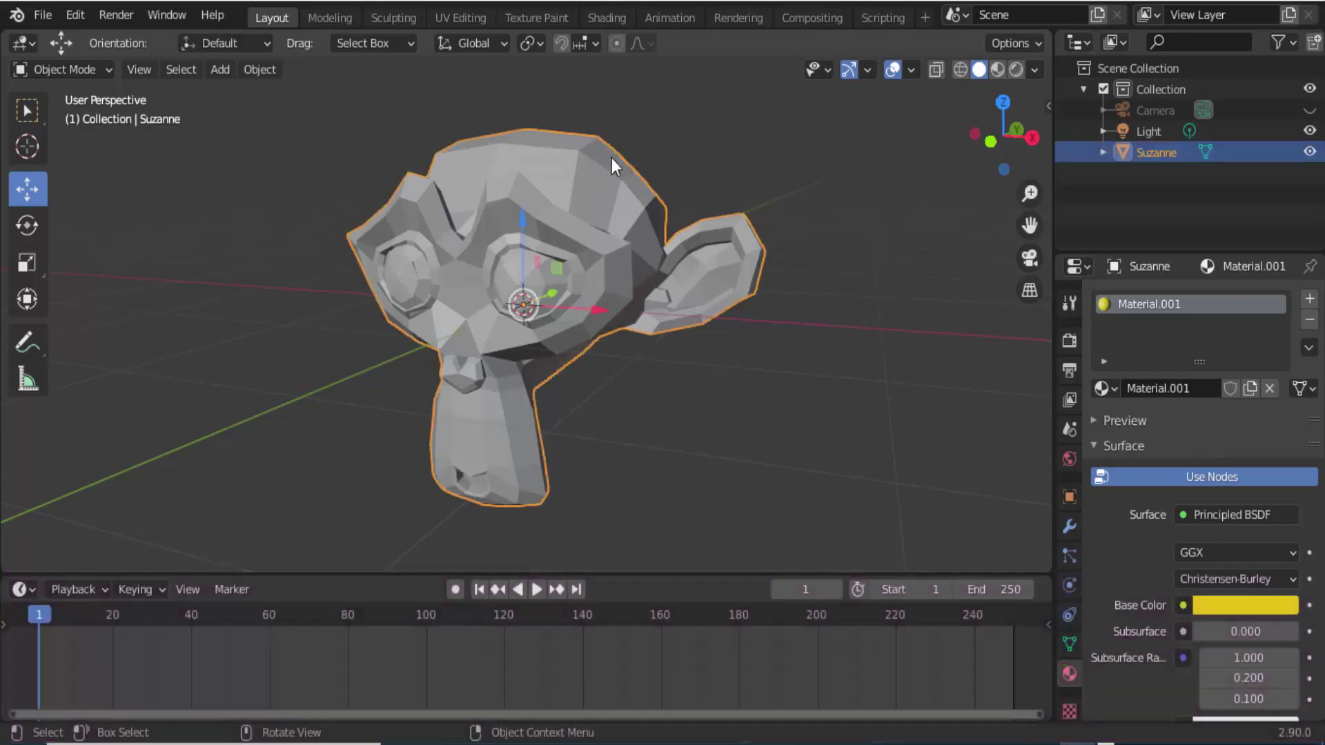
{"action": "left_click", "coordinate": [960, 70]}
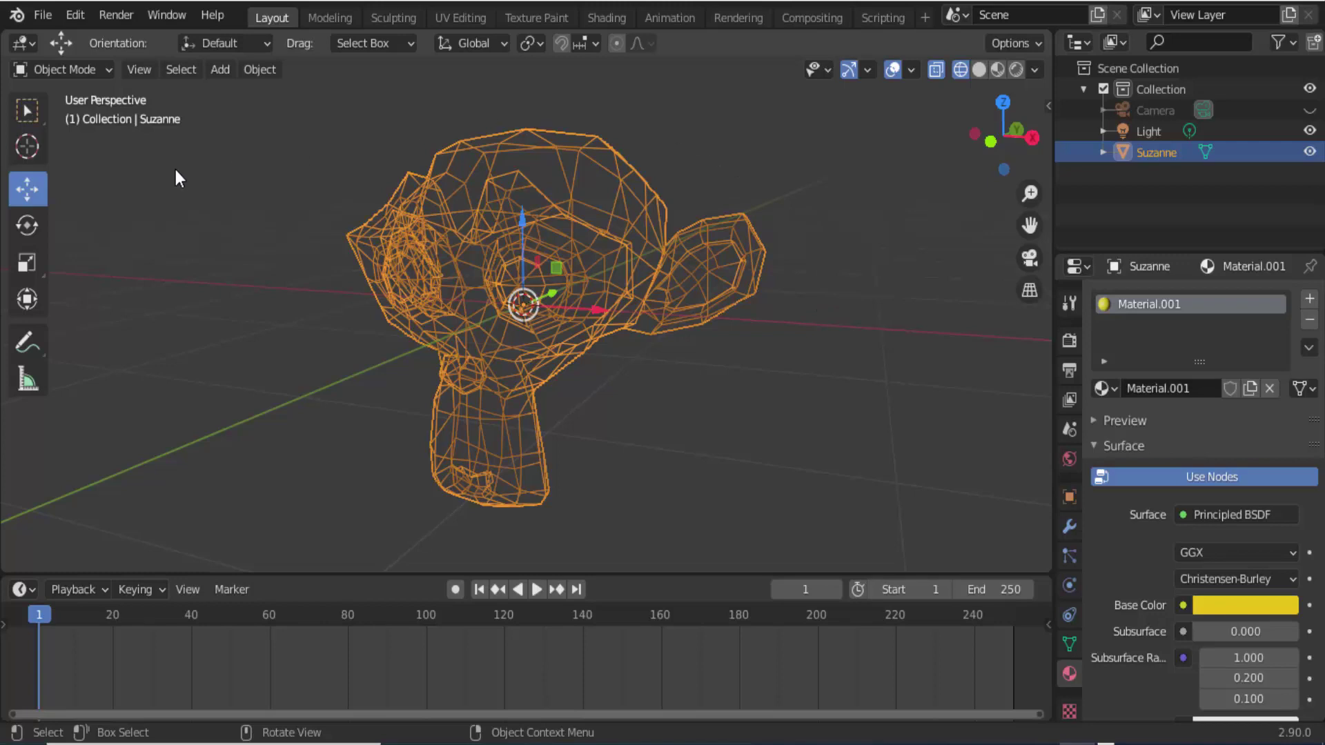
{"action": "left_click", "coordinate": [105, 70]}
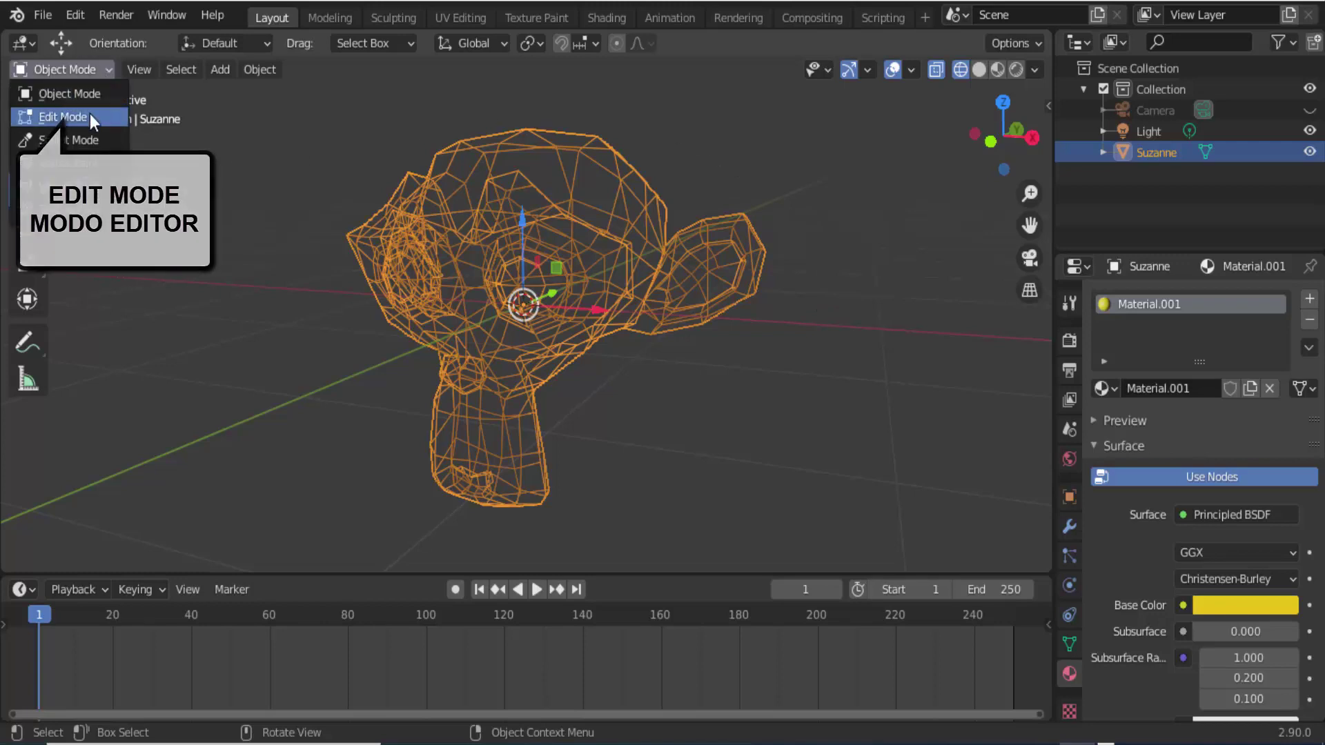
{"action": "left_click", "coordinate": [62, 117]}
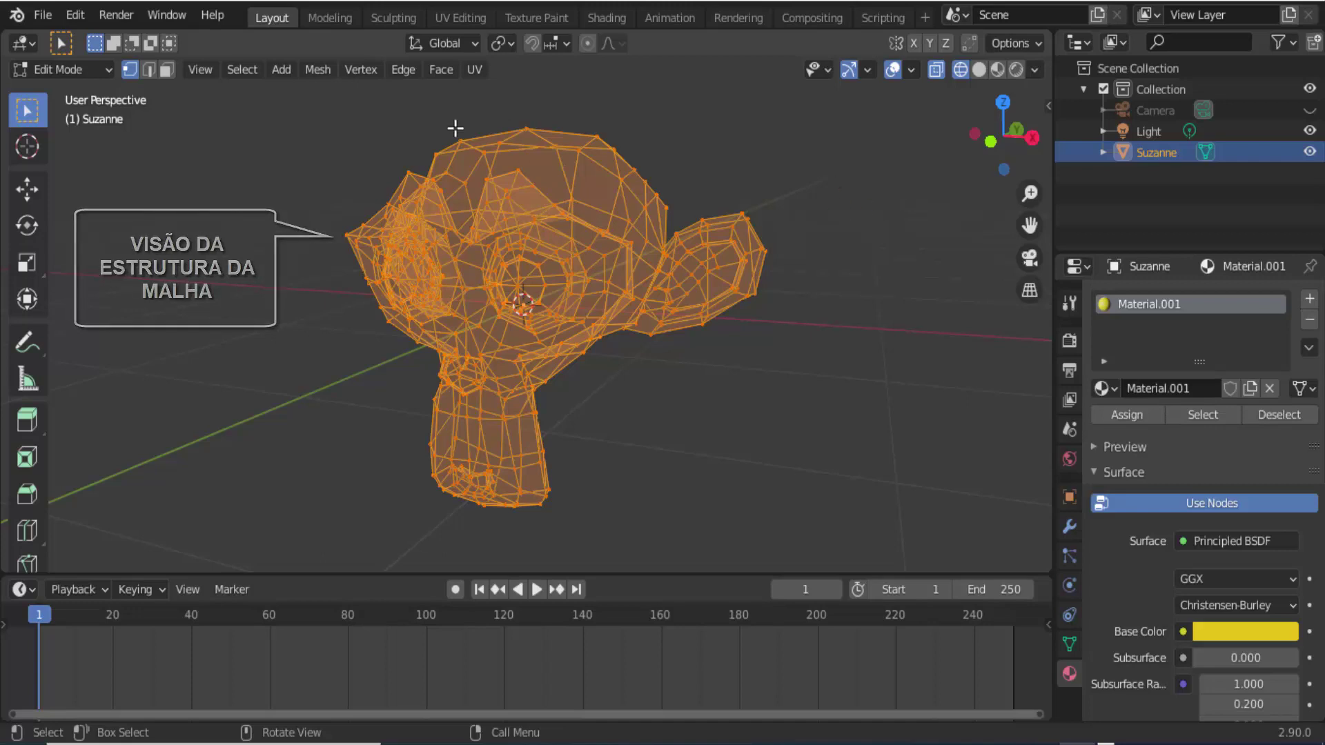
{"action": "left_click", "coordinate": [103, 69]}
{"action": "left_click", "coordinate": [91, 93]}
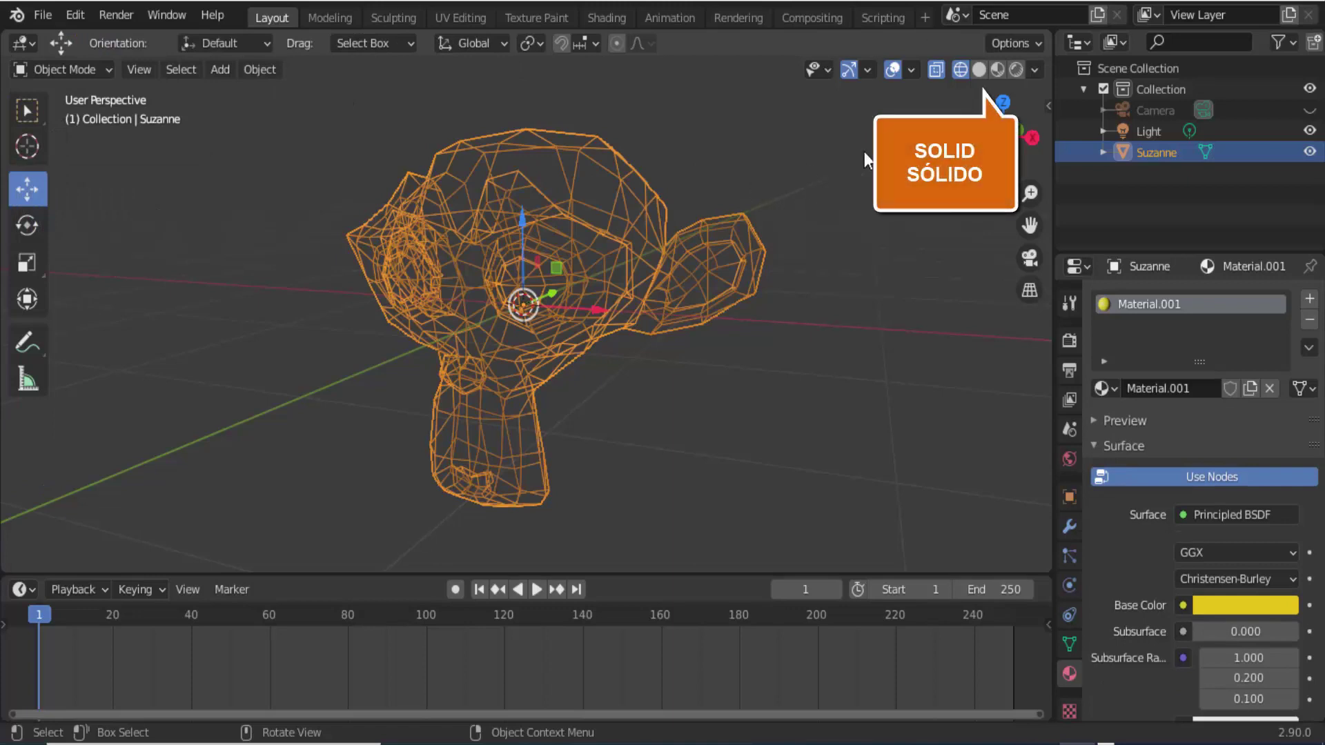
{"action": "left_click", "coordinate": [979, 70]}
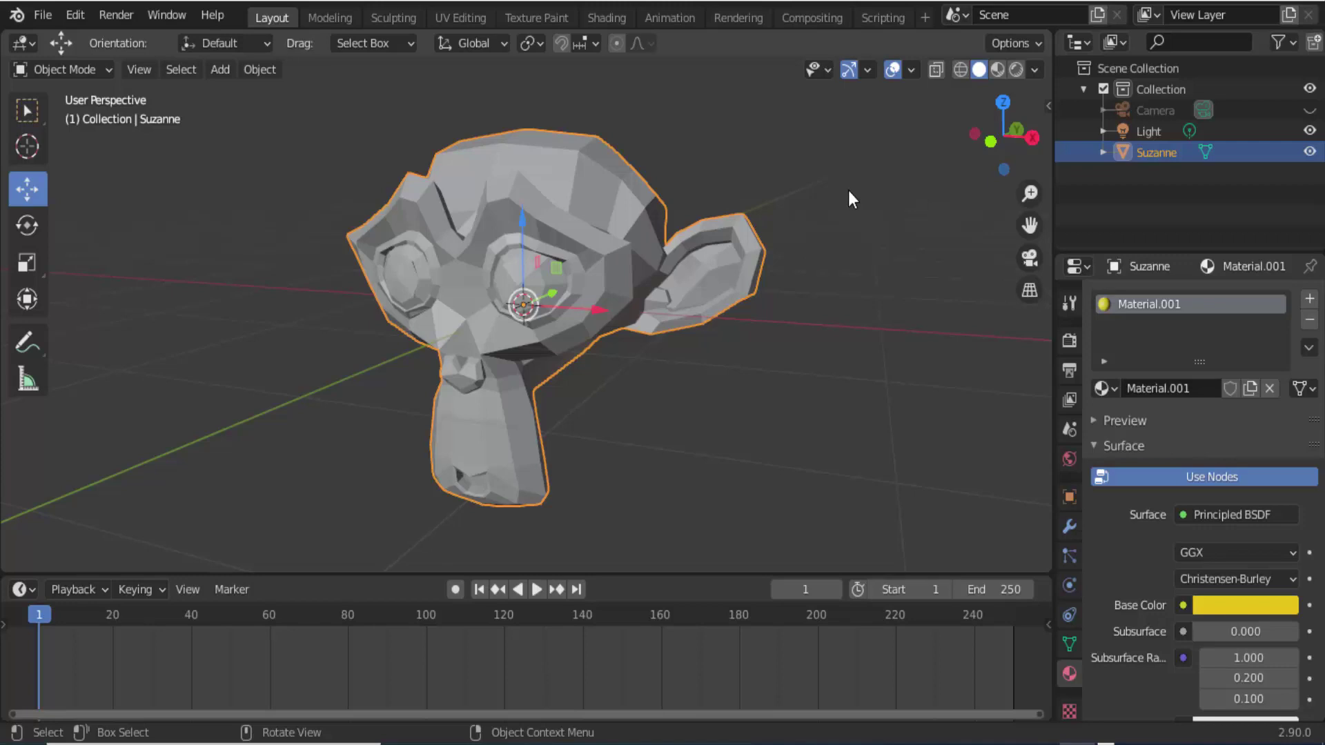
- Enable the Wireframe option in the monkey object's viewport display settings and deselect the object
{"action": "left_click", "coordinate": [1065, 497]}
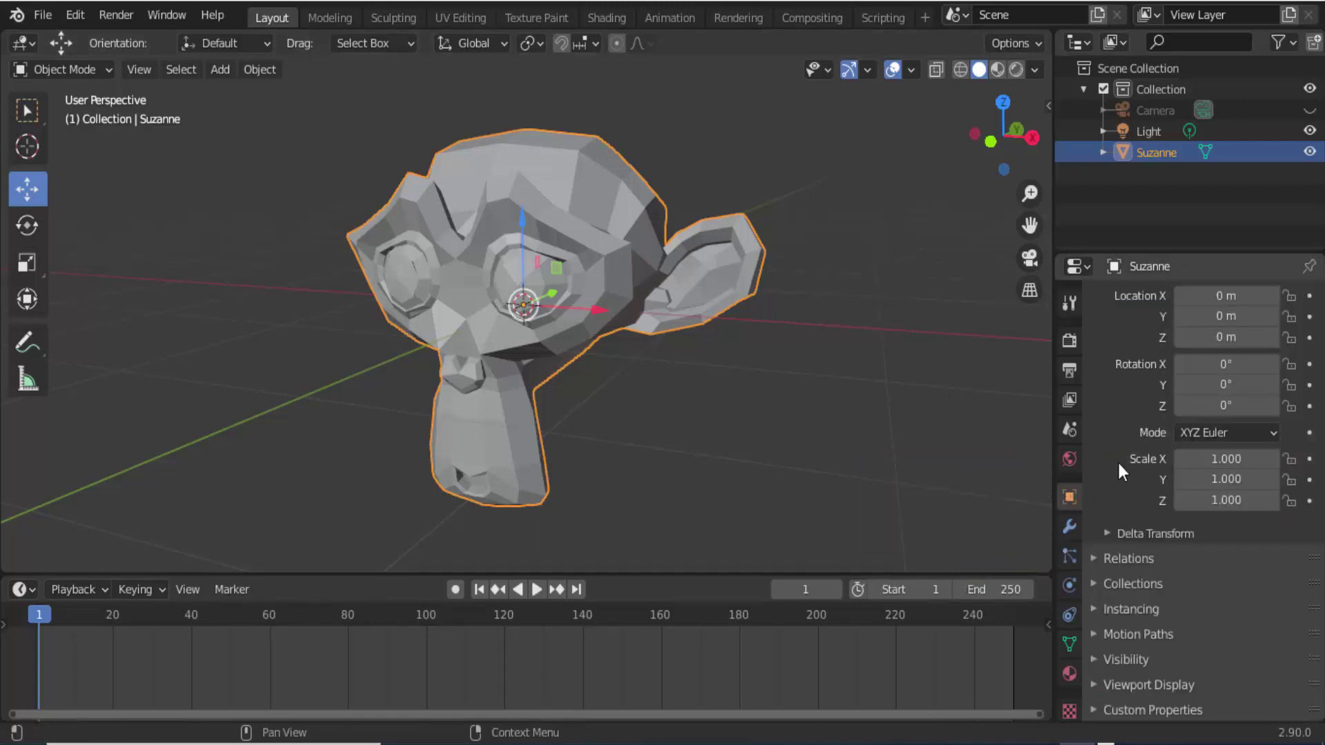
{"action": "left_click", "coordinate": [1093, 686]}
{"action": "scroll", "coordinate": [1117, 655], "scroll_direction": "down", "scroll_amount": 5}
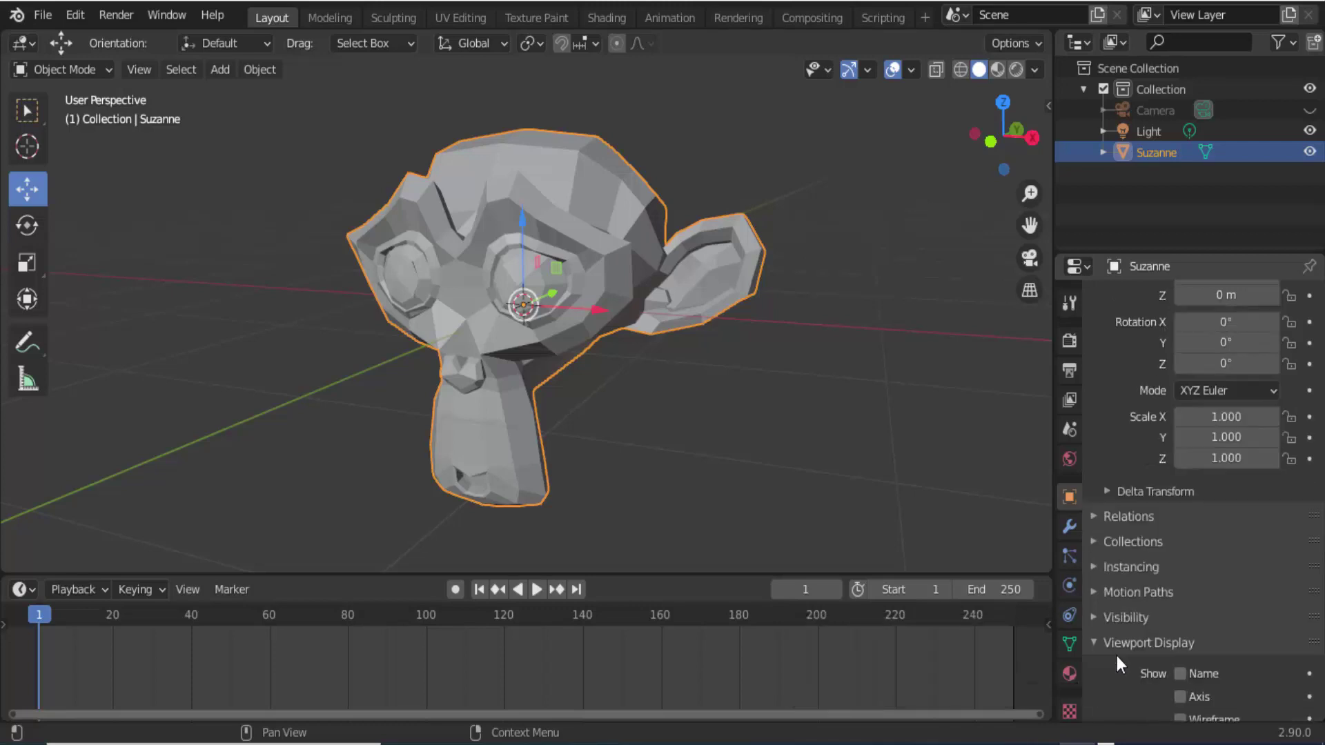
{"action": "scroll", "coordinate": [1116, 656], "scroll_direction": "down", "scroll_amount": 4}
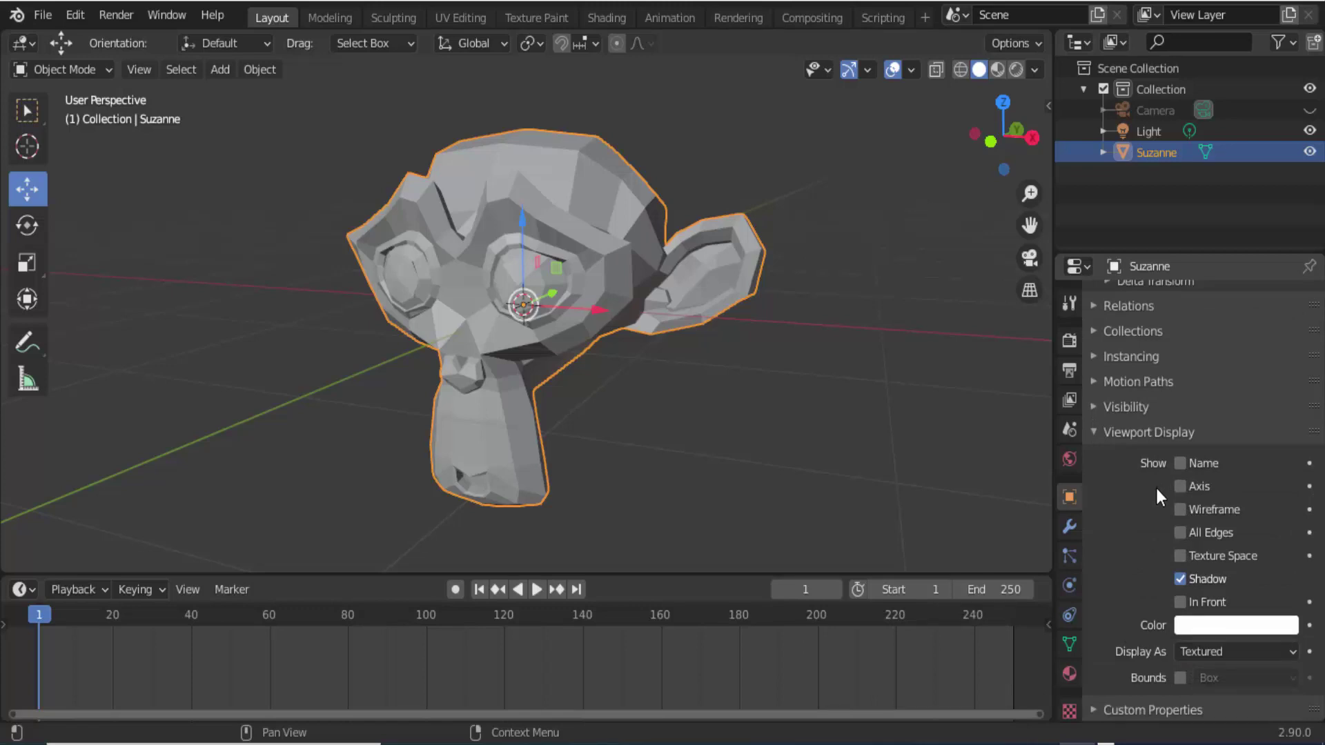
{"action": "left_click", "coordinate": [1184, 512]}
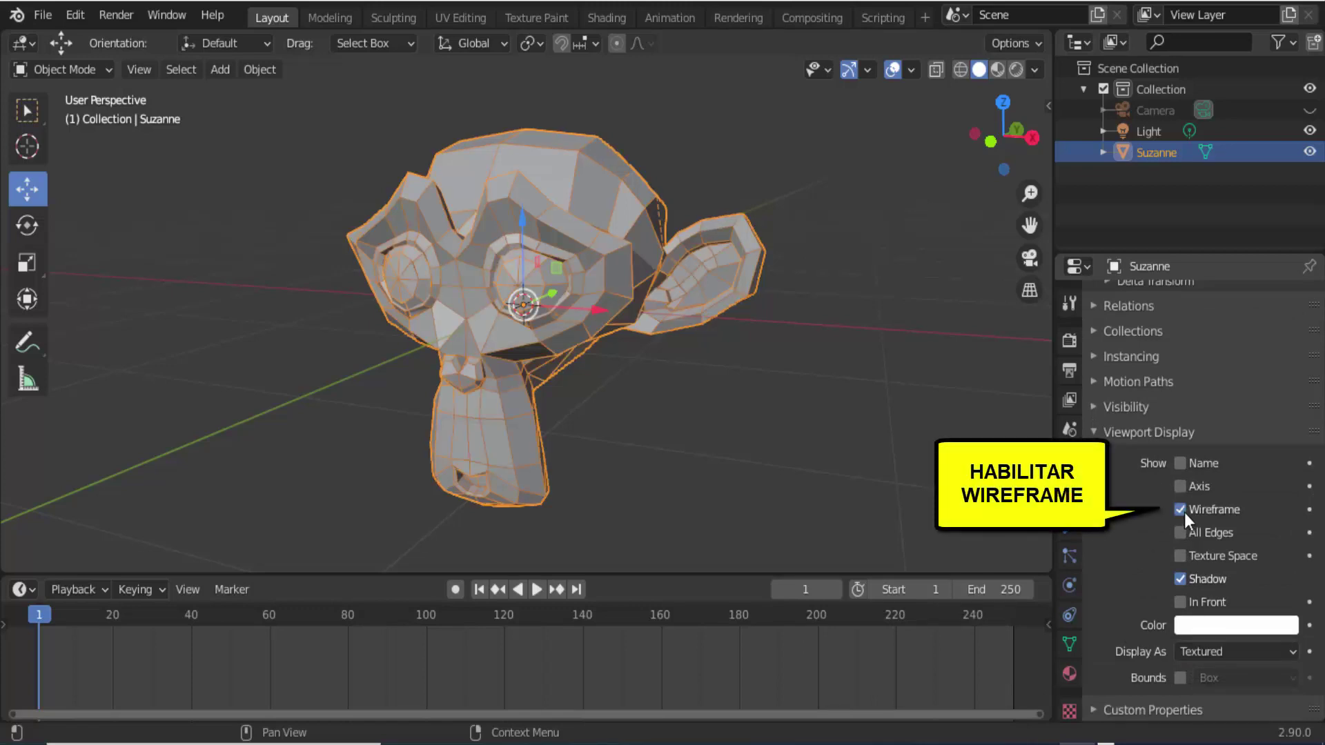
{"action": "left_click", "coordinate": [726, 396]}
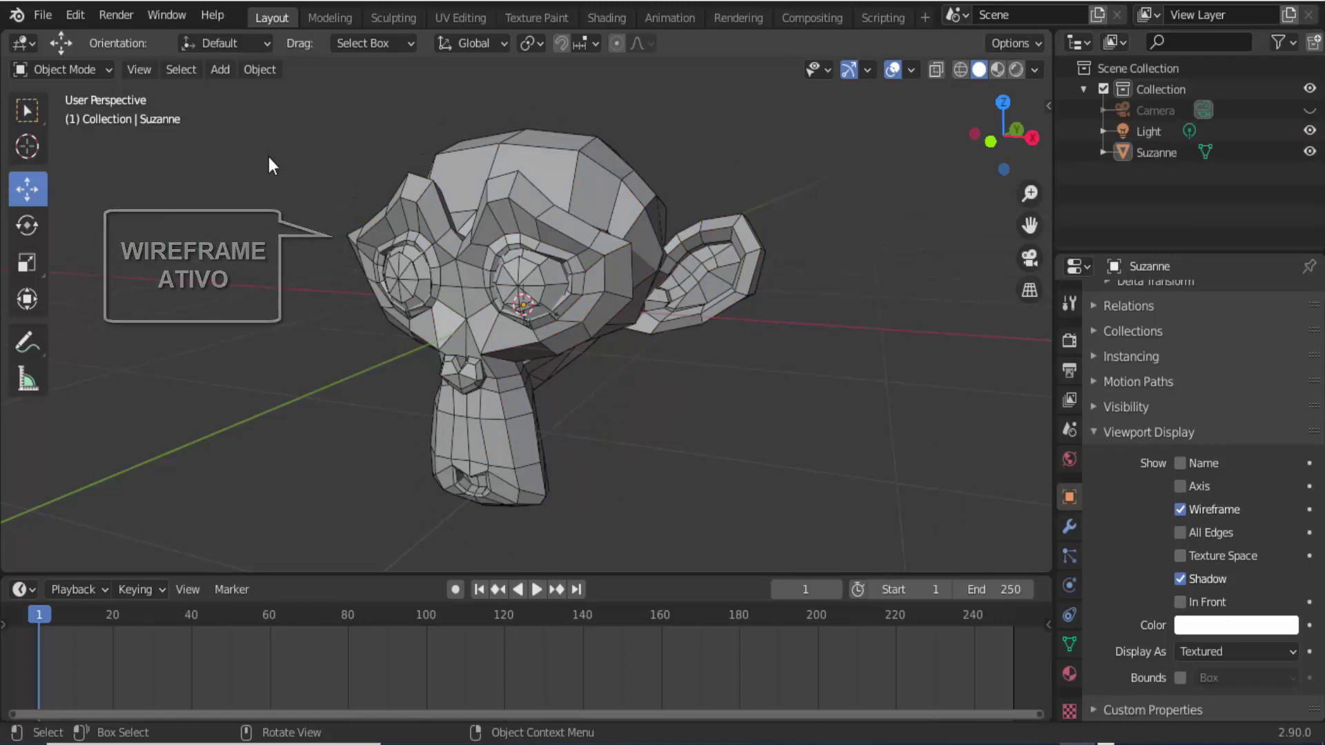
- Render a still image to check whether the viewport wireframe appears in it, and close the result
{"action": "left_click", "coordinate": [104, 15]}
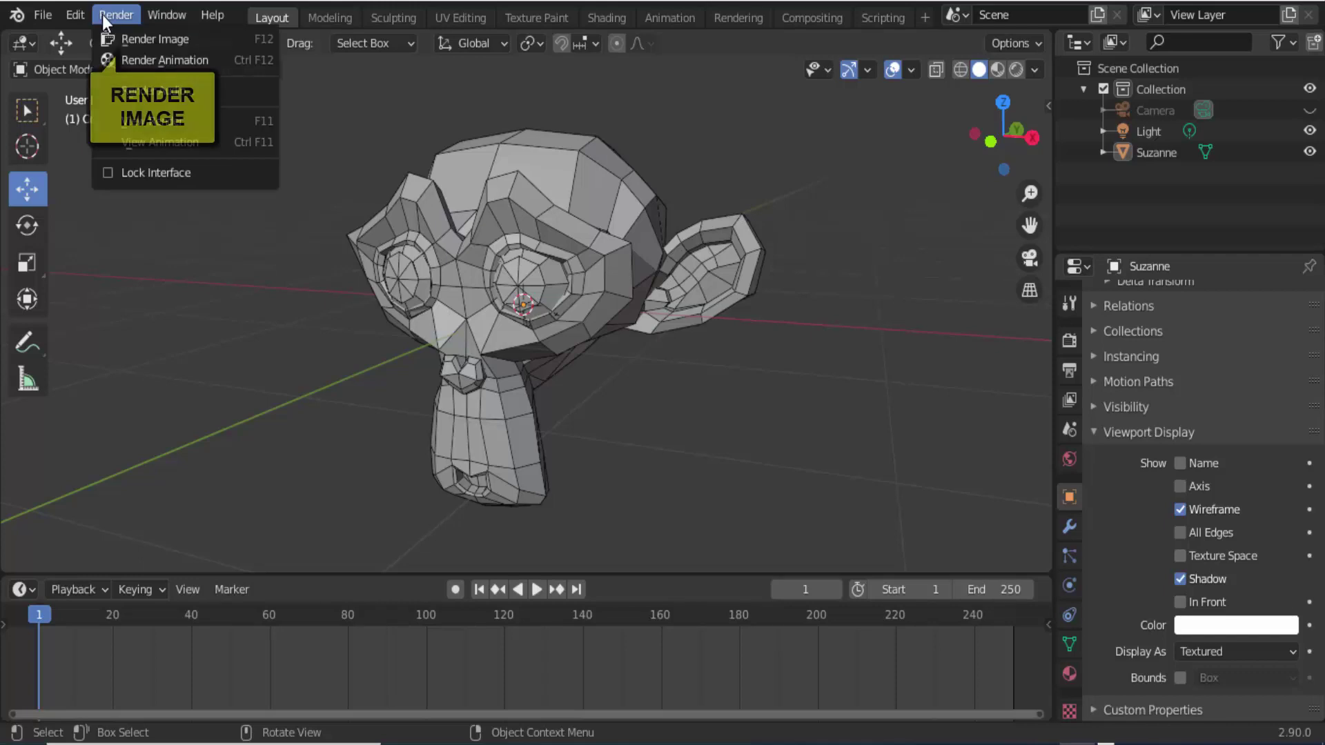
{"action": "left_click", "coordinate": [136, 39]}
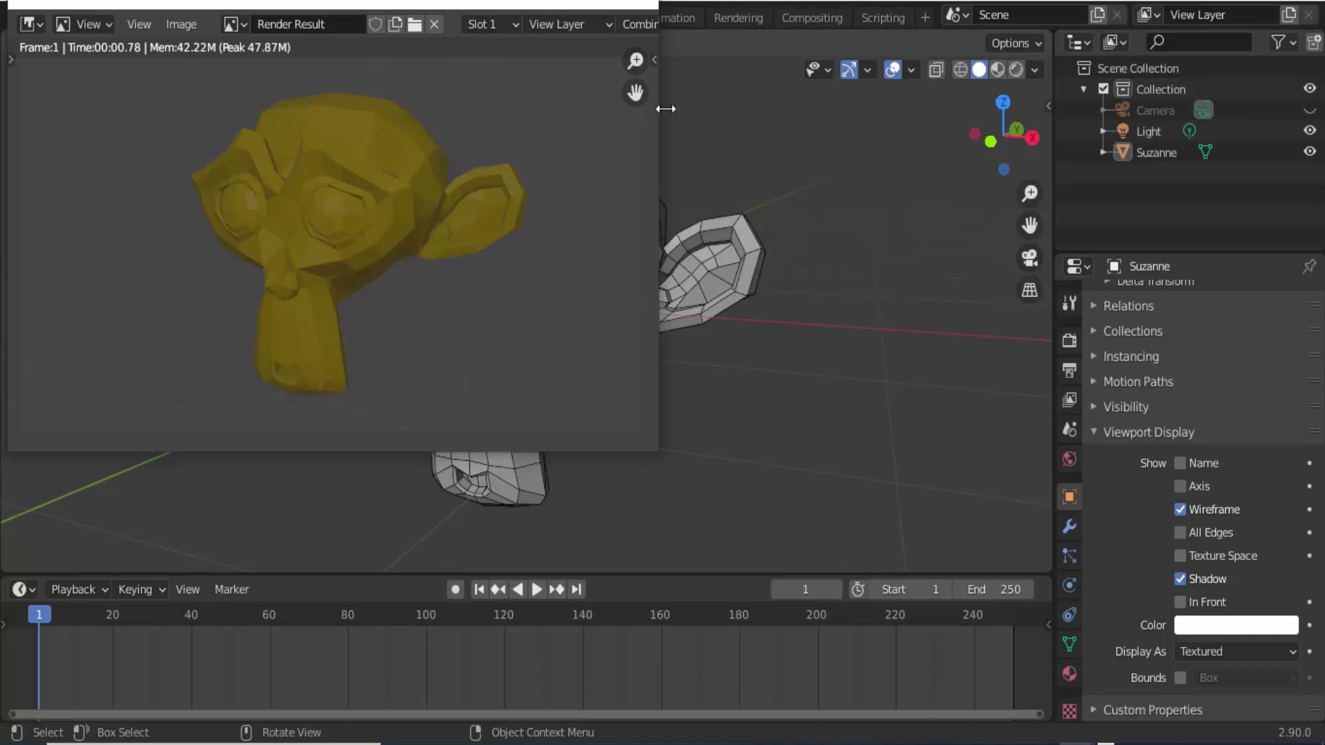
{"action": "left_click", "coordinate": [649, 5]}
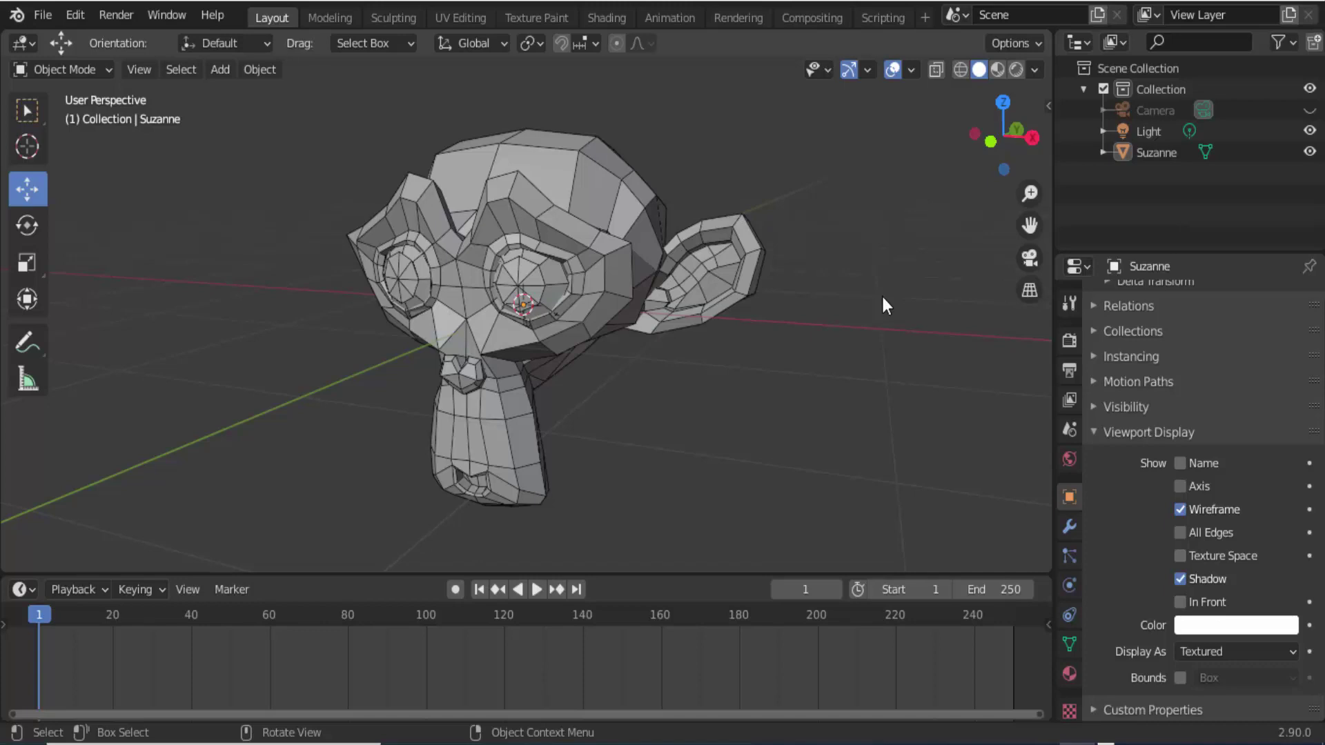
- Enable Freestyle line rendering for the scene and render a still image of the monkey head
{"action": "left_click", "coordinate": [1069, 341]}
{"action": "scroll", "coordinate": [1195, 350], "scroll_direction": "up", "scroll_amount": 5}
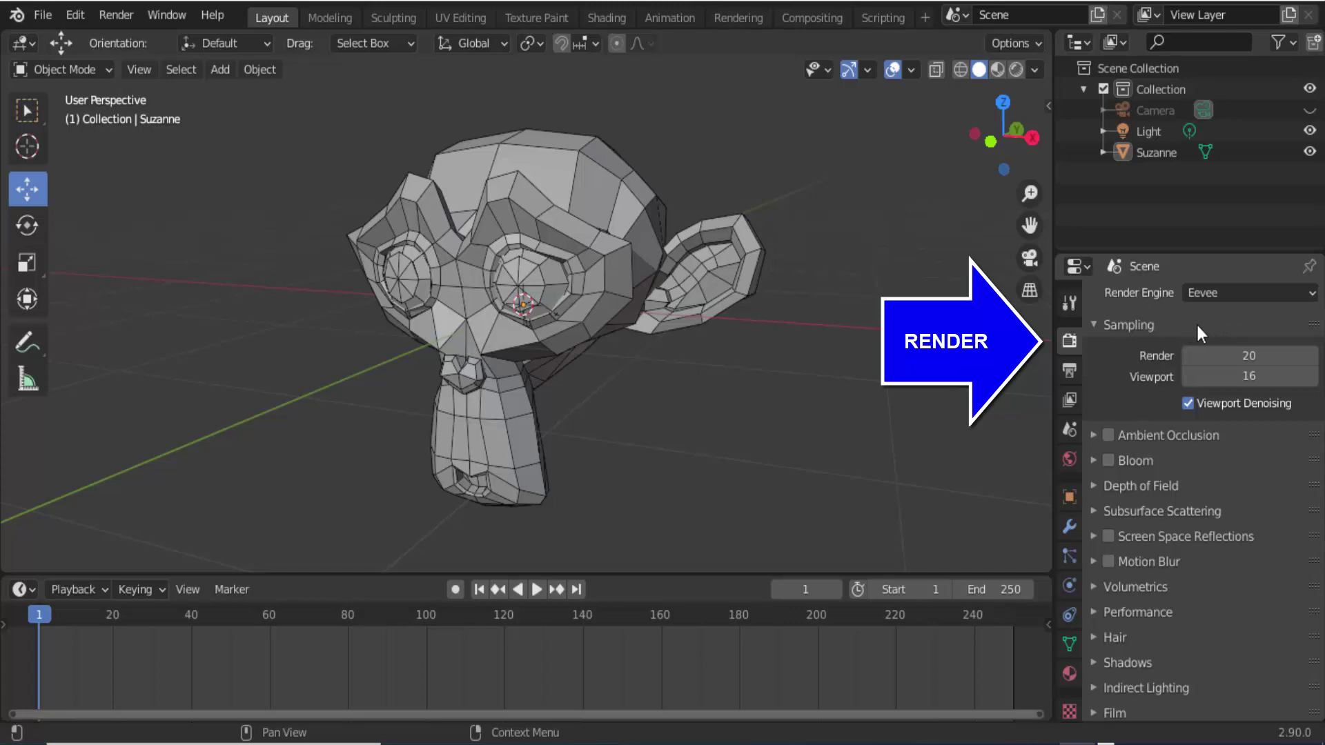
{"action": "scroll", "coordinate": [1136, 419], "scroll_direction": "down", "scroll_amount": 6}
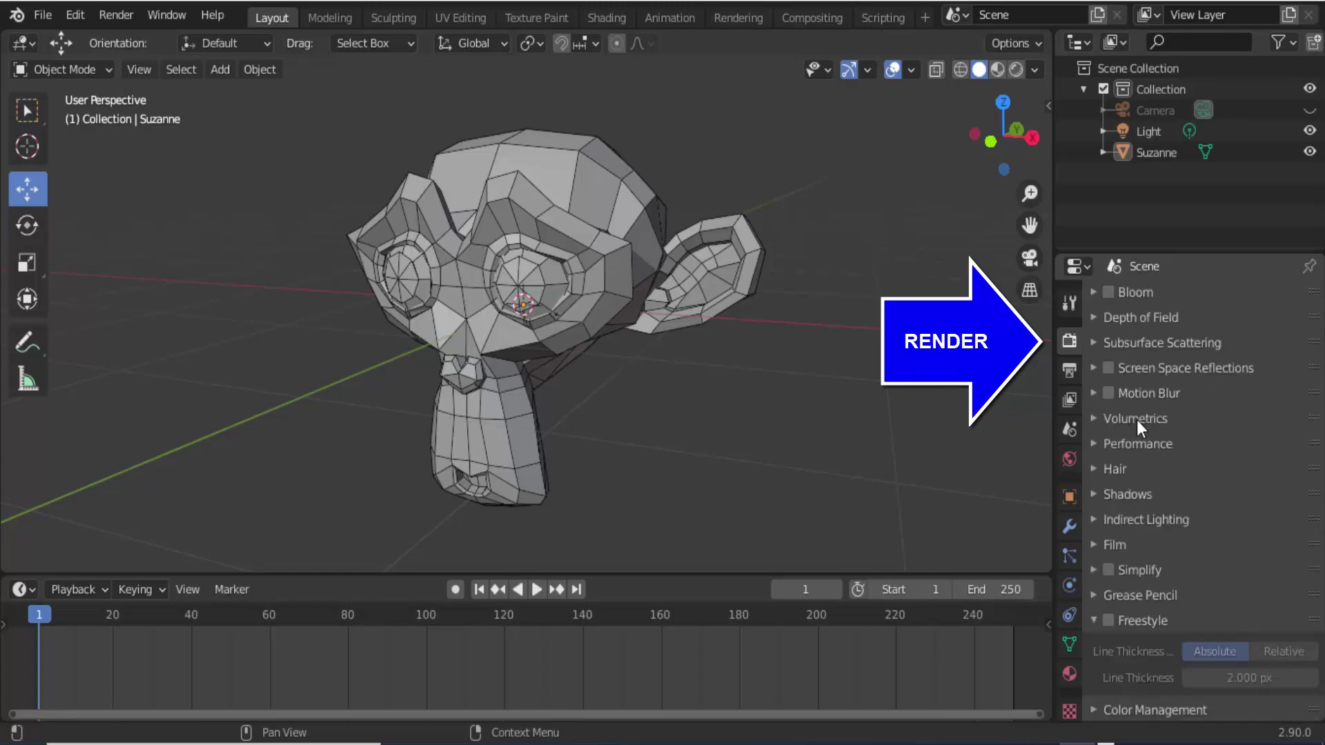
{"action": "left_click", "coordinate": [1108, 620]}
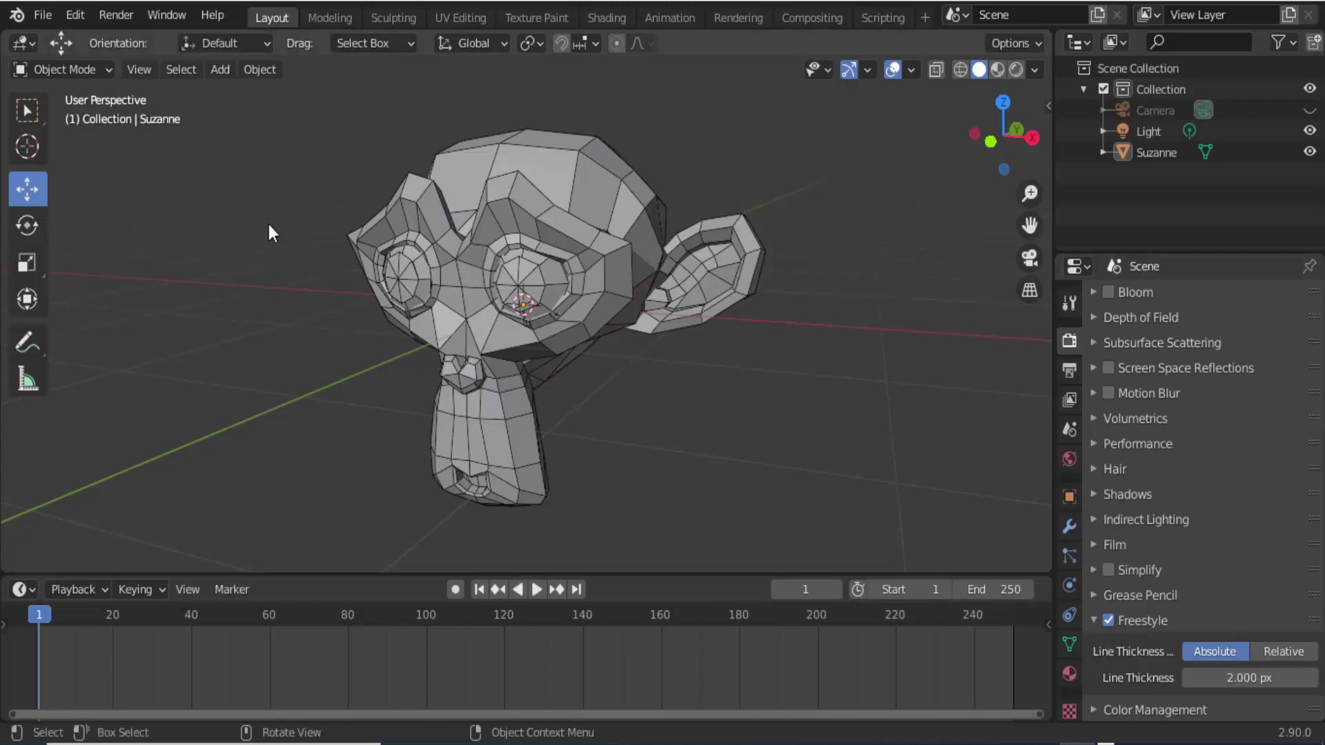
{"action": "left_click", "coordinate": [118, 15]}
{"action": "left_click", "coordinate": [130, 39]}
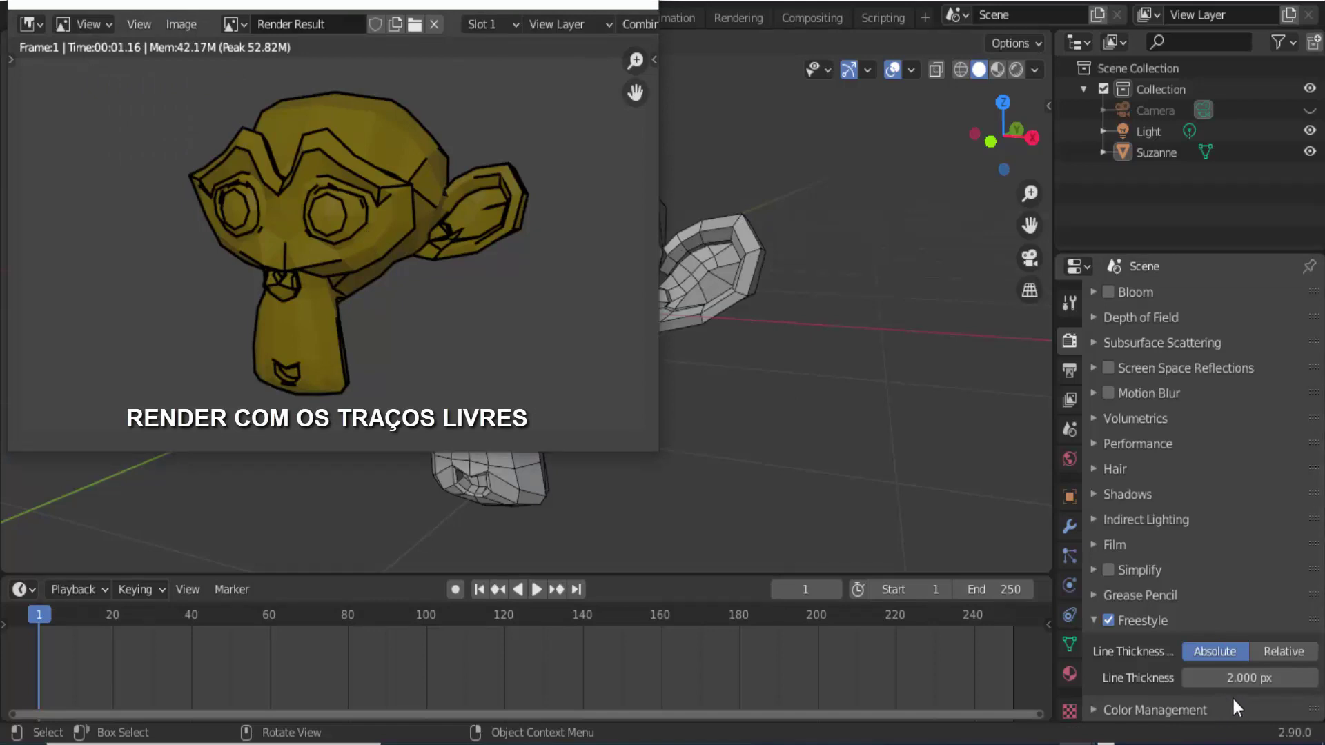
- Set the Freestyle line thickness to 1 px, render the monkey head again, and close the render result
{"action": "double_click", "coordinate": [1223, 680]}
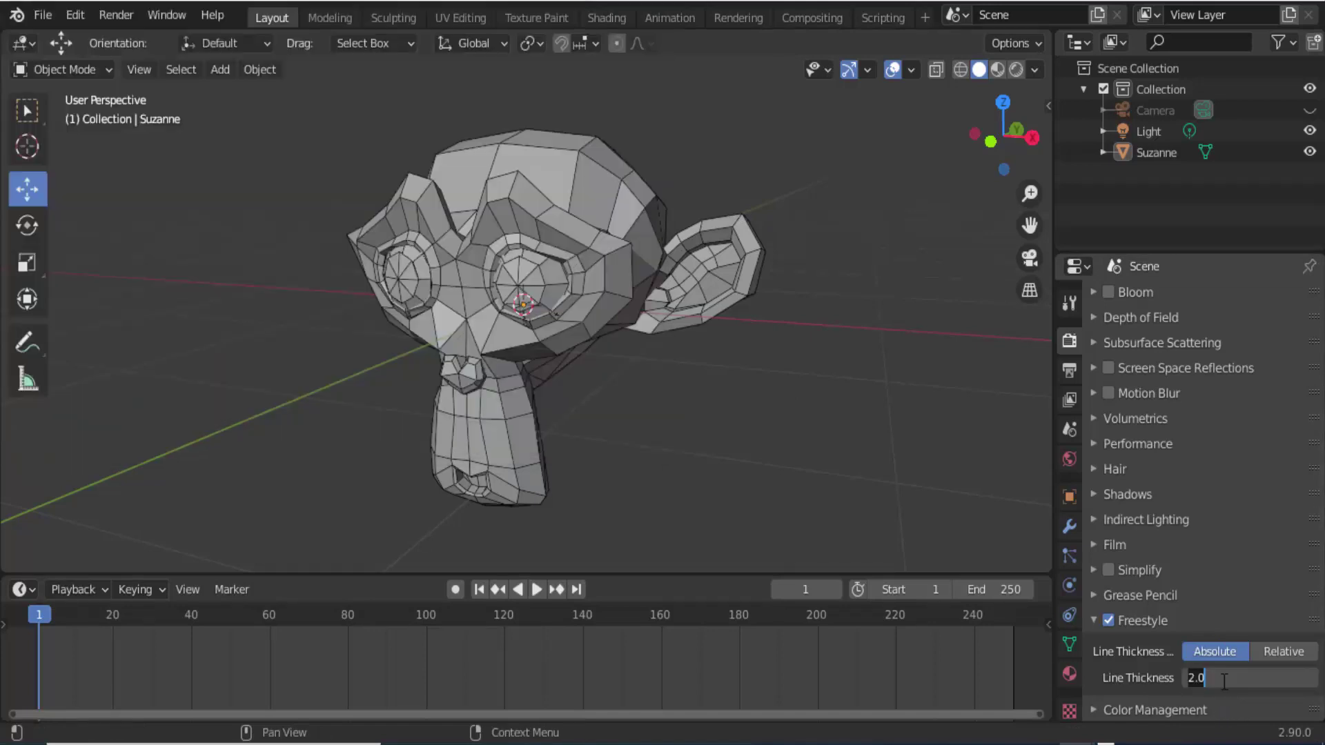
{"action": "type", "text": "1"}
{"action": "key", "text": "Return"}
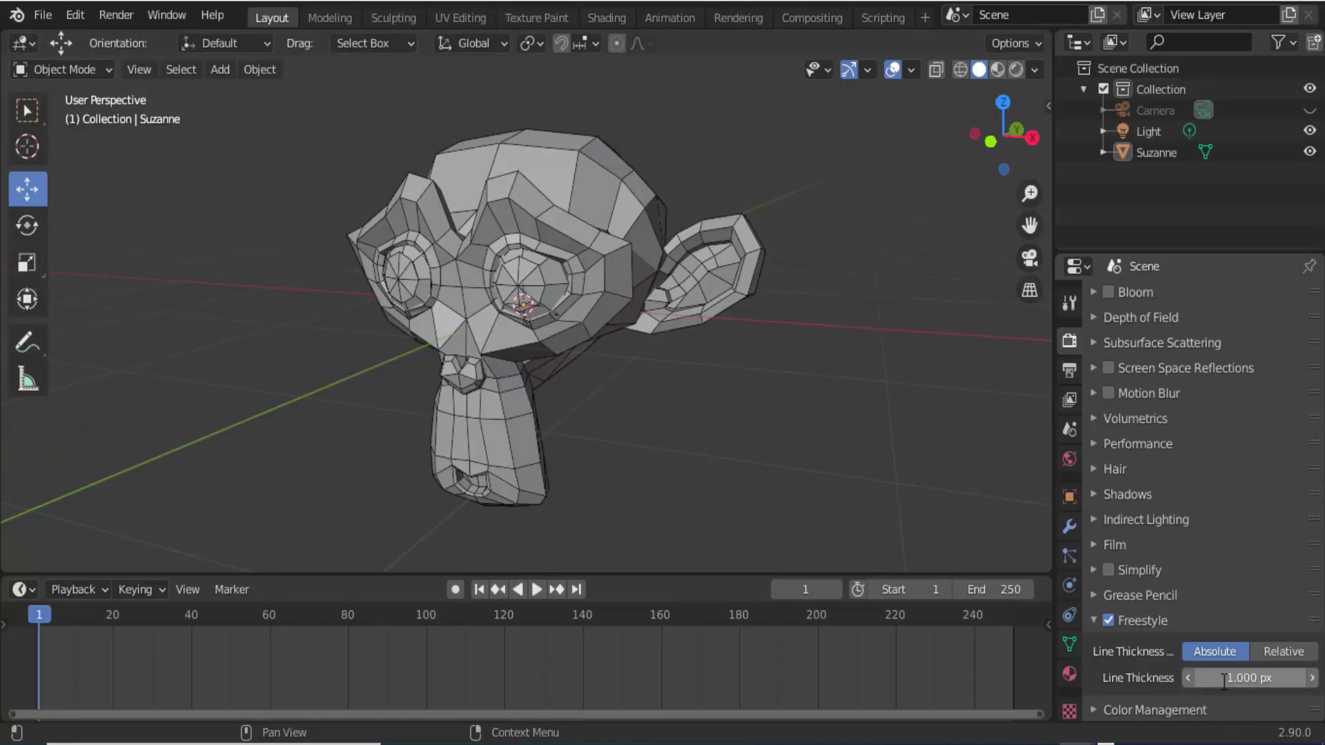
{"action": "left_click", "coordinate": [109, 17]}
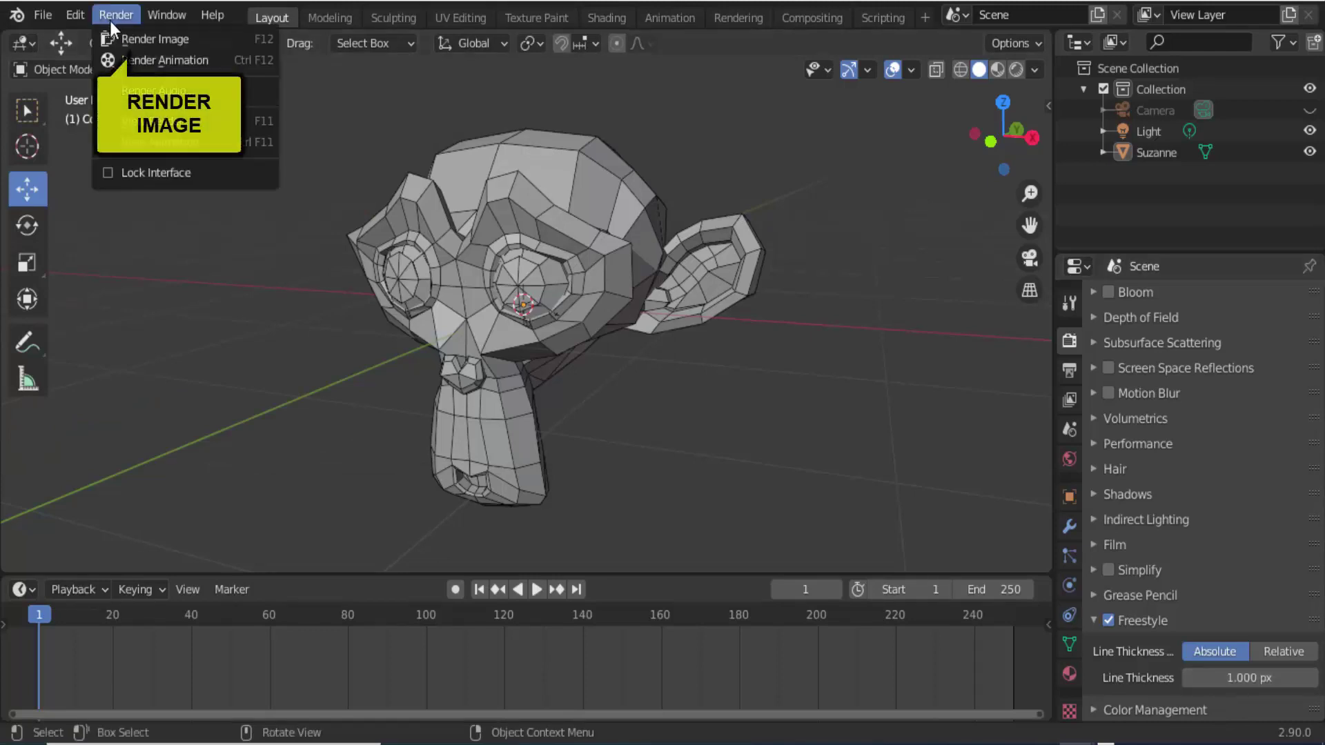
{"action": "left_click", "coordinate": [118, 39]}
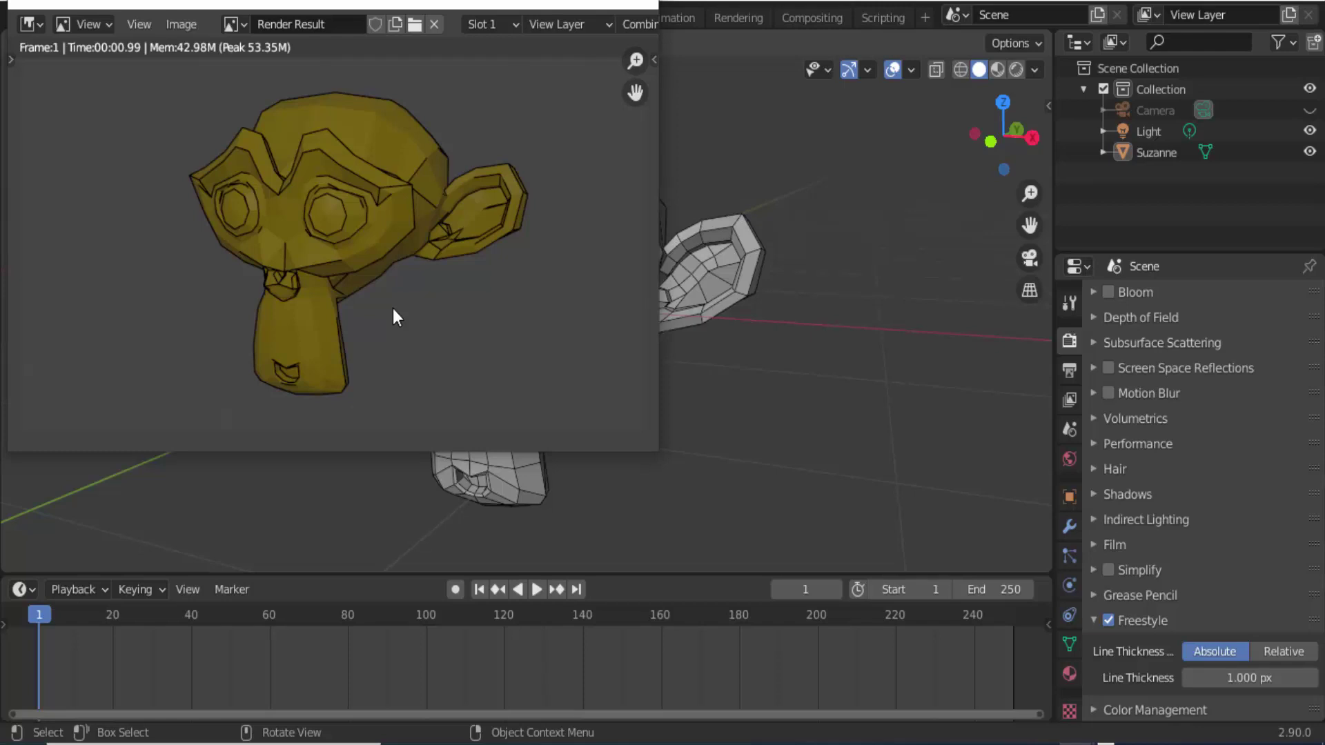
{"action": "left_click", "coordinate": [637, 4]}
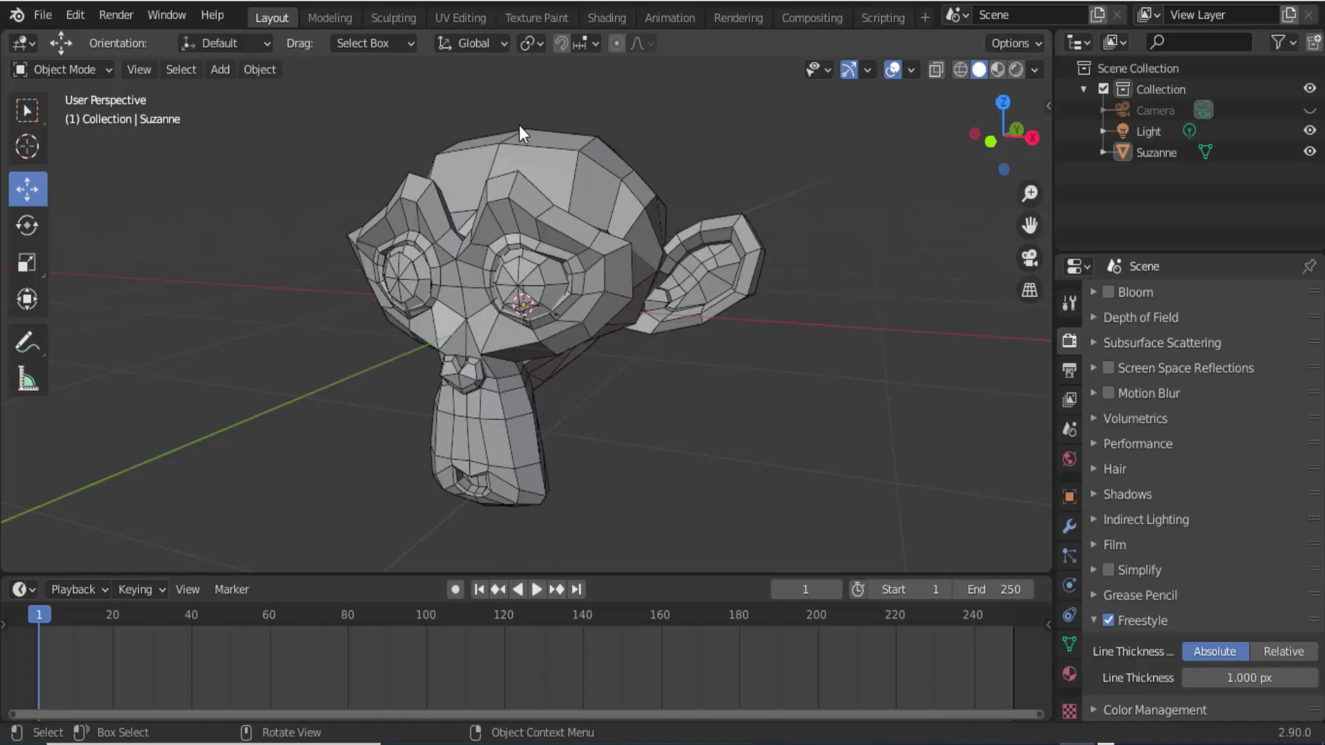
- Mark all edges of the monkey mesh as Freestyle edges, working in Edit Mode with edge selection
{"action": "left_click", "coordinate": [487, 164]}
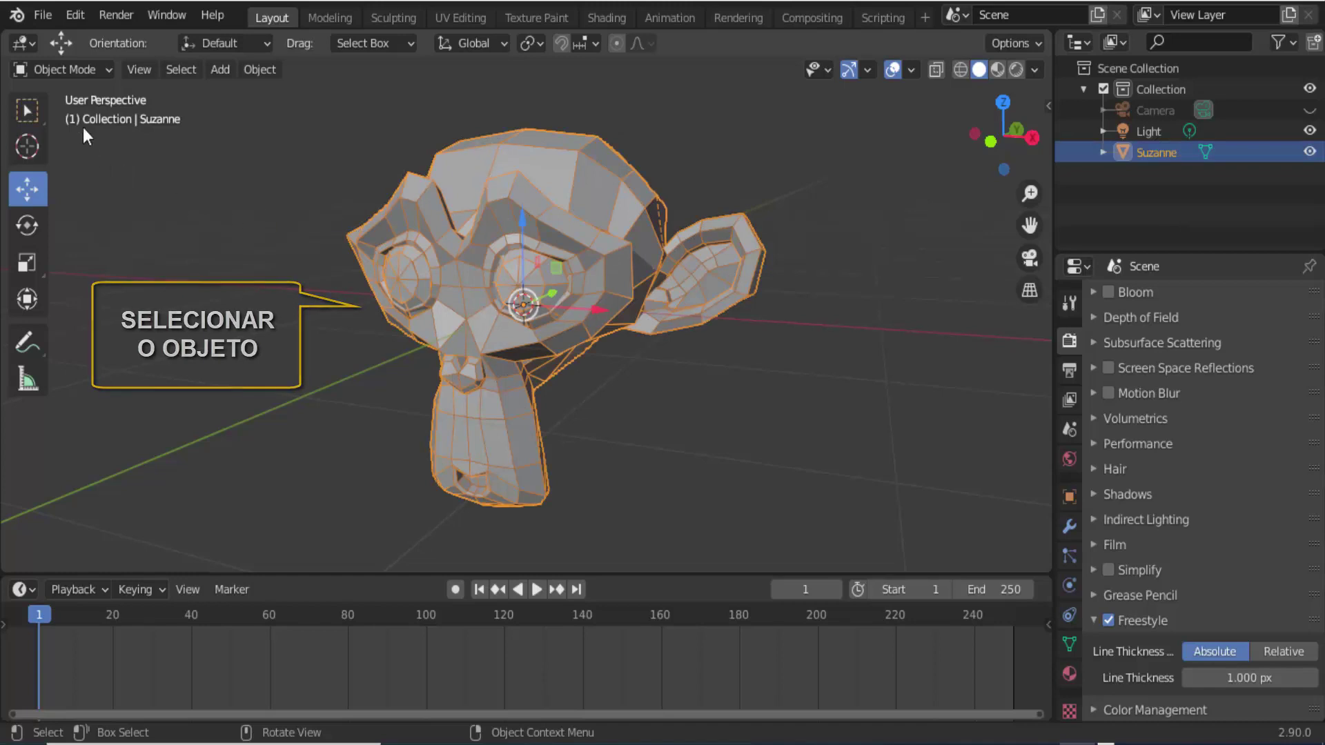
{"action": "left_click", "coordinate": [96, 66]}
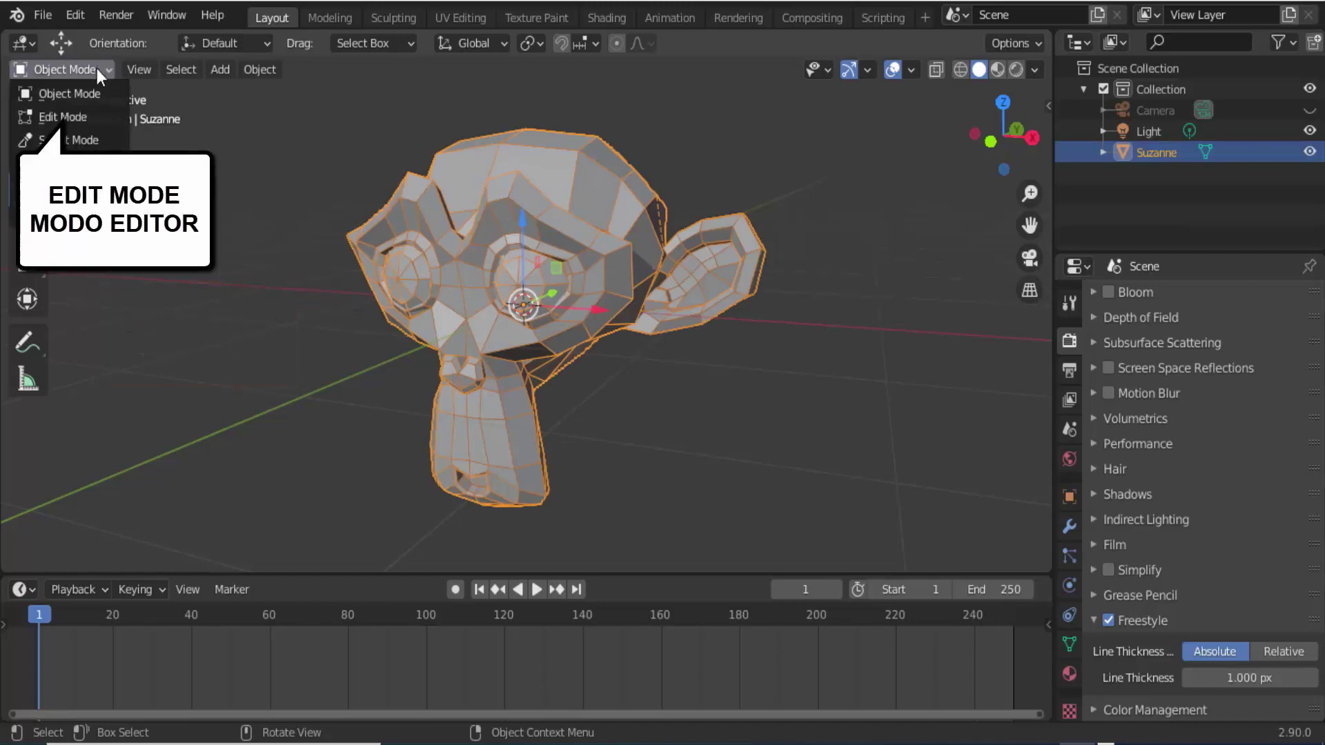
{"action": "left_click", "coordinate": [77, 114]}
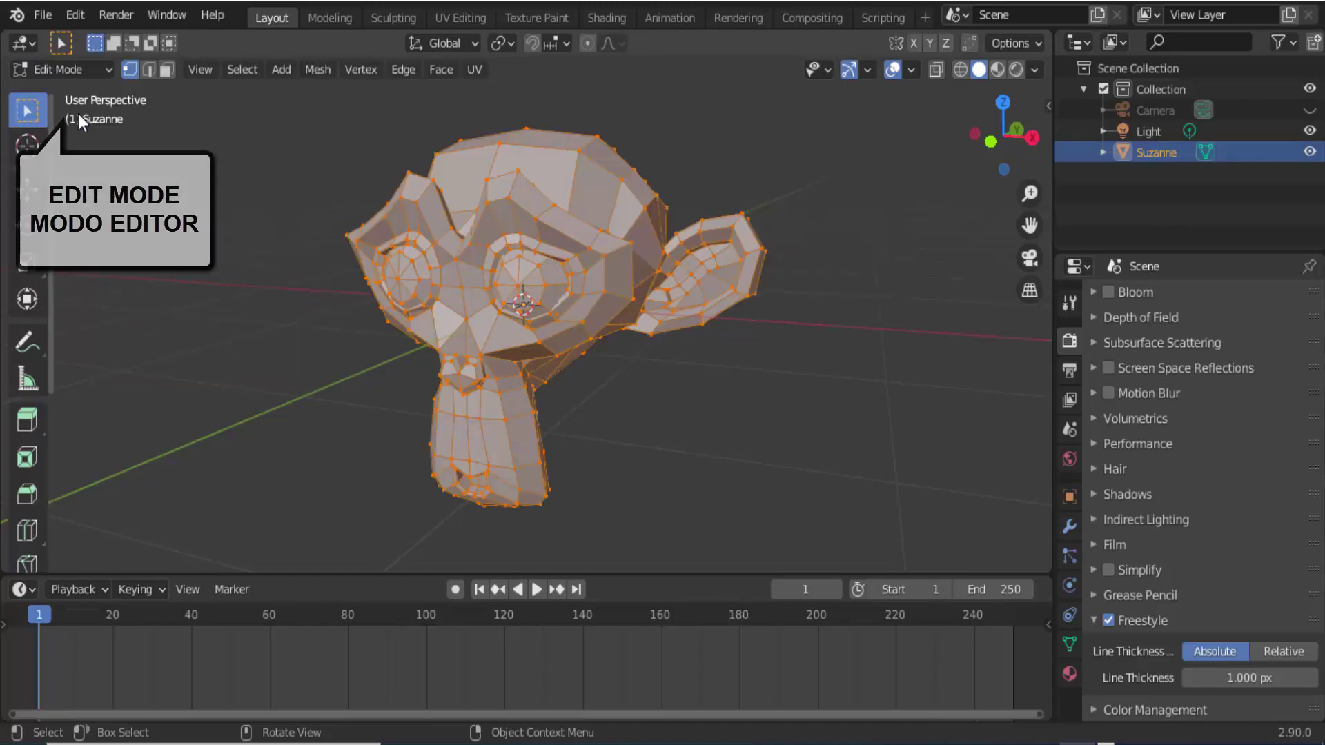
{"action": "left_click", "coordinate": [149, 69]}
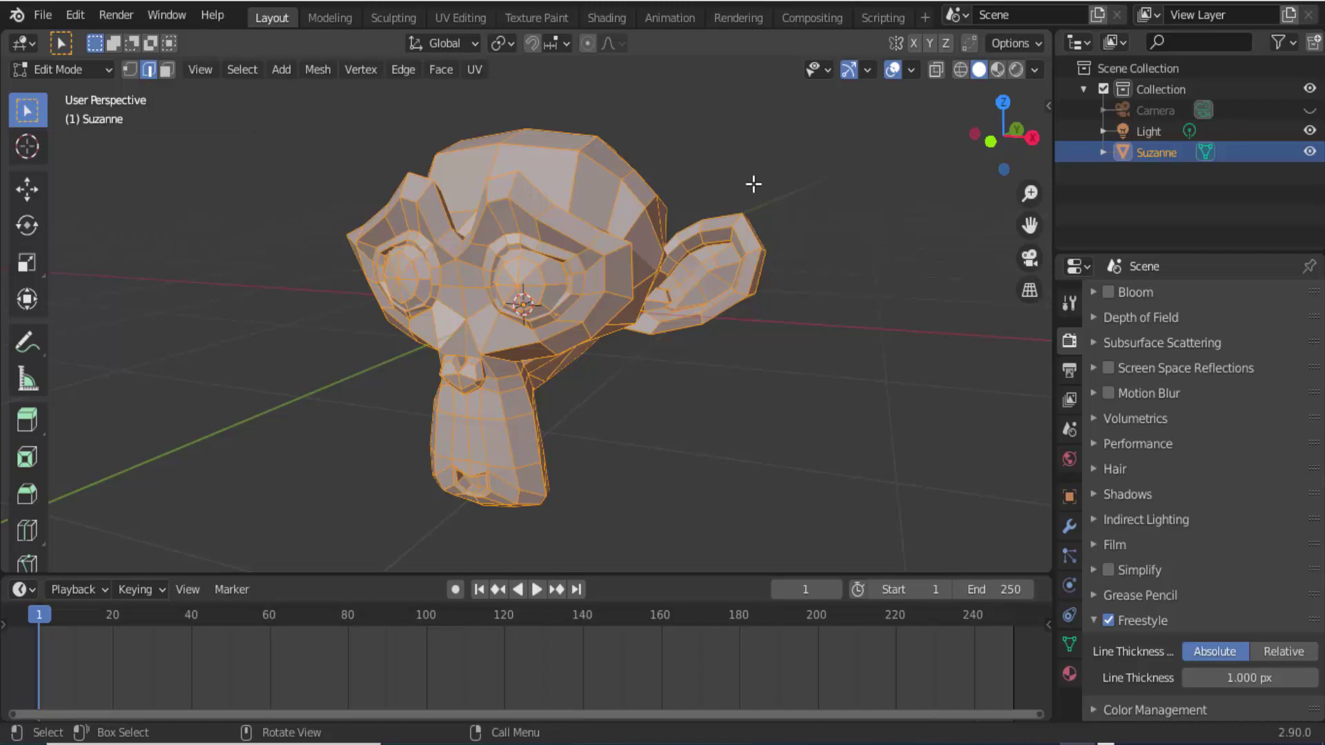
{"action": "key", "text": "ctrl+e"}
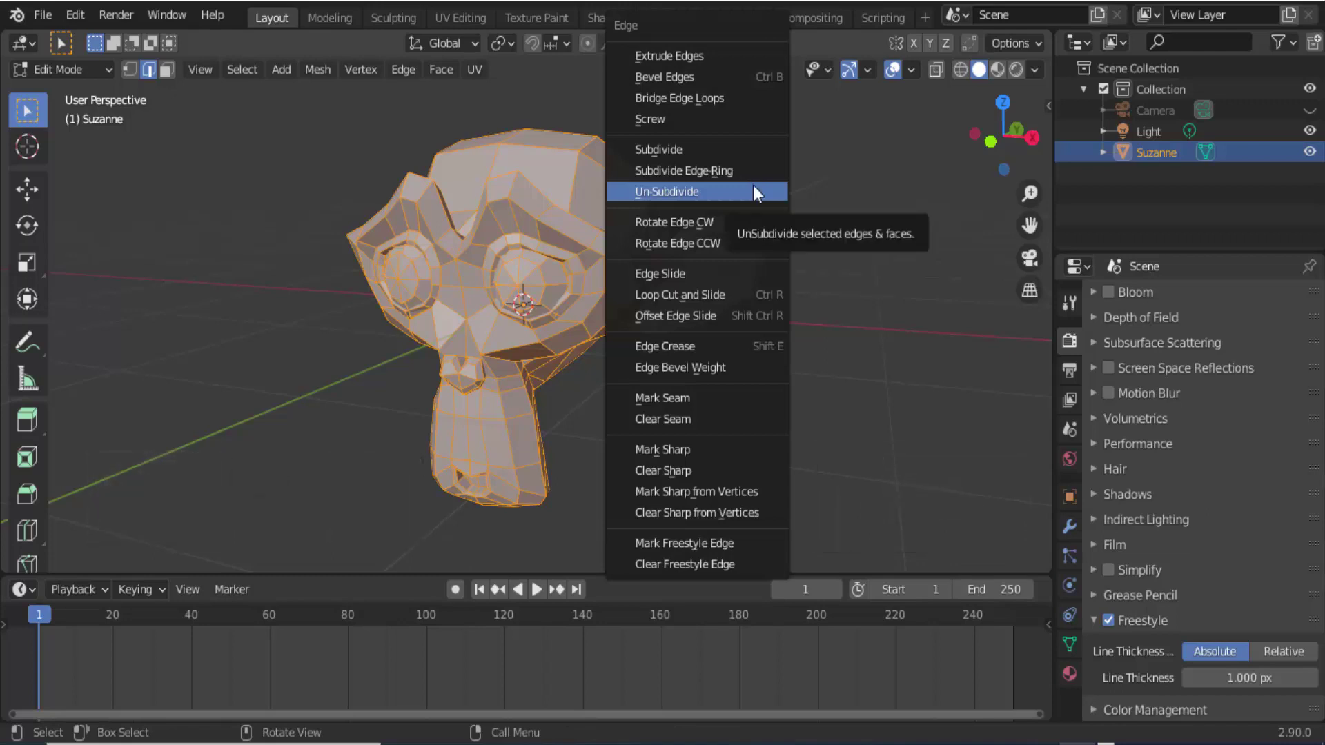
{"action": "left_click", "coordinate": [702, 545]}
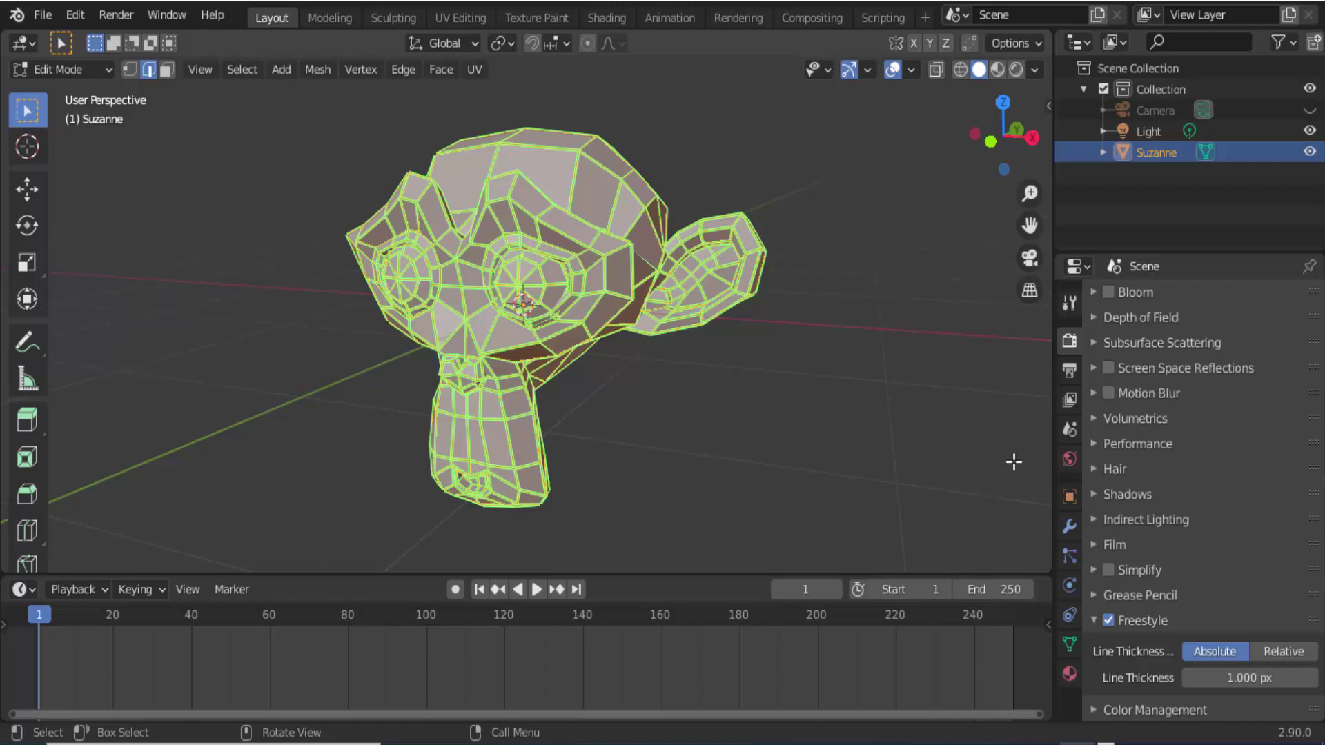
- In the view layer's Freestyle line set, disable the Silhouette, Border and Crease edge types and enable Edge Mark
{"action": "left_click", "coordinate": [1069, 400]}
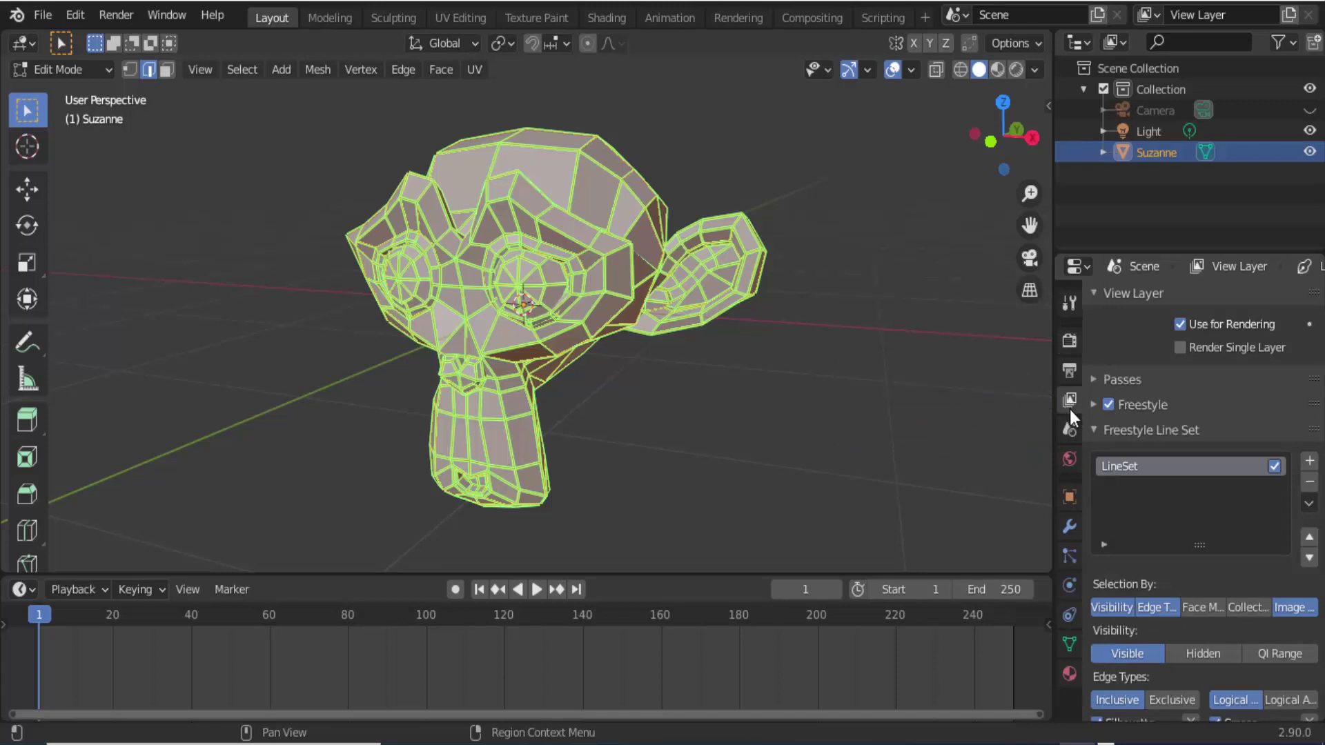
{"action": "left_click", "coordinate": [1091, 429]}
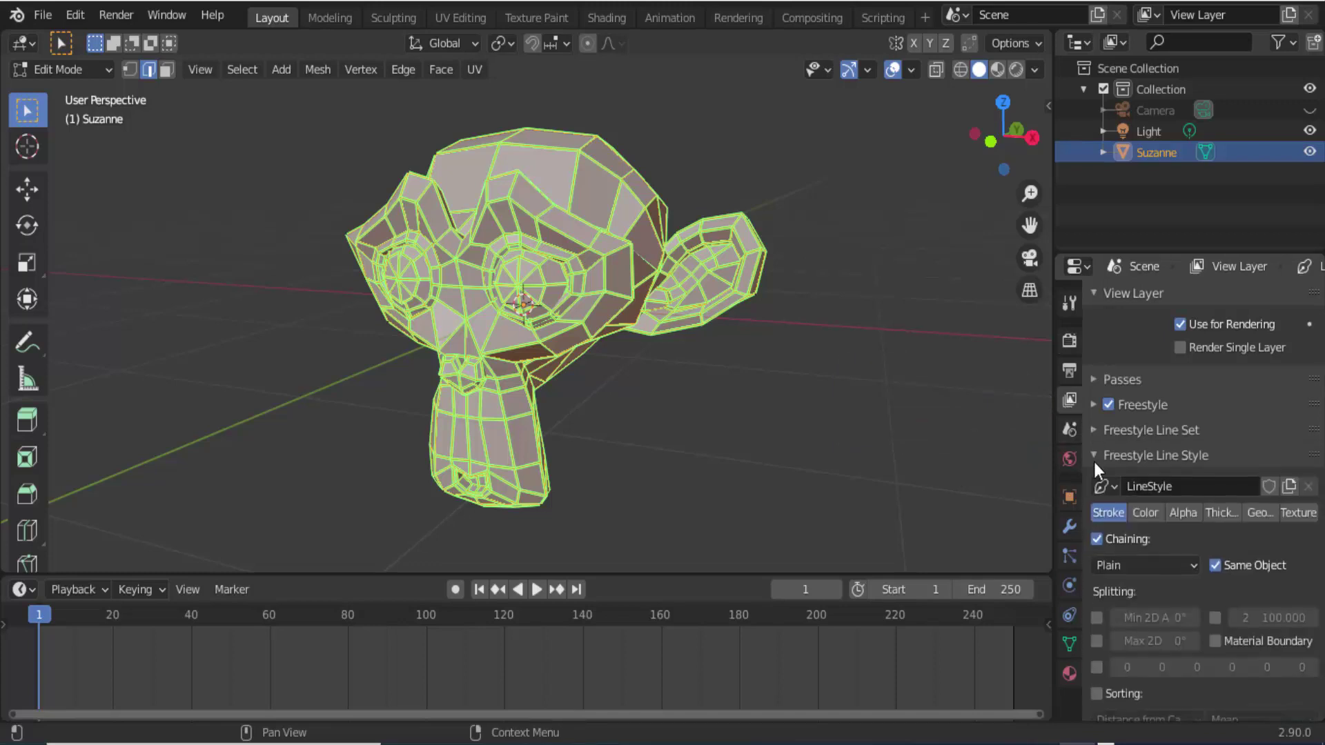
{"action": "left_click", "coordinate": [1094, 457]}
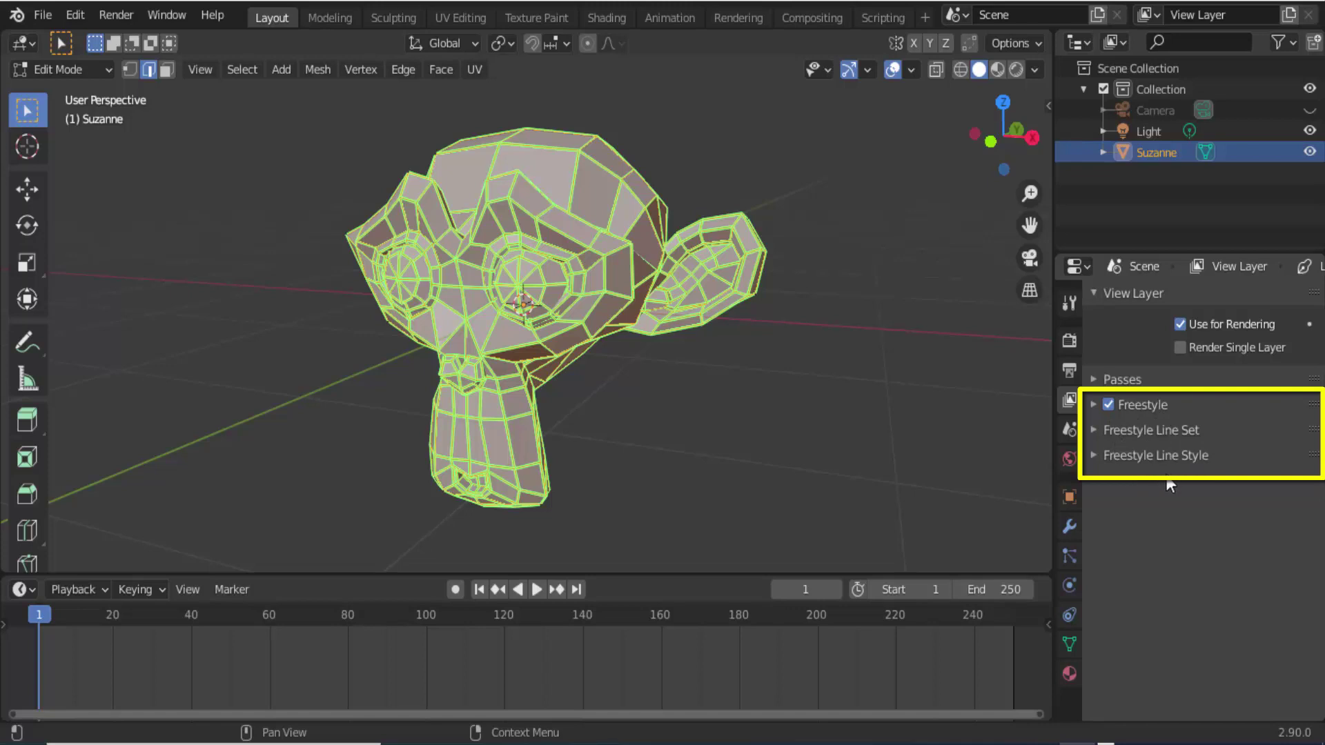
{"action": "left_click", "coordinate": [1096, 431]}
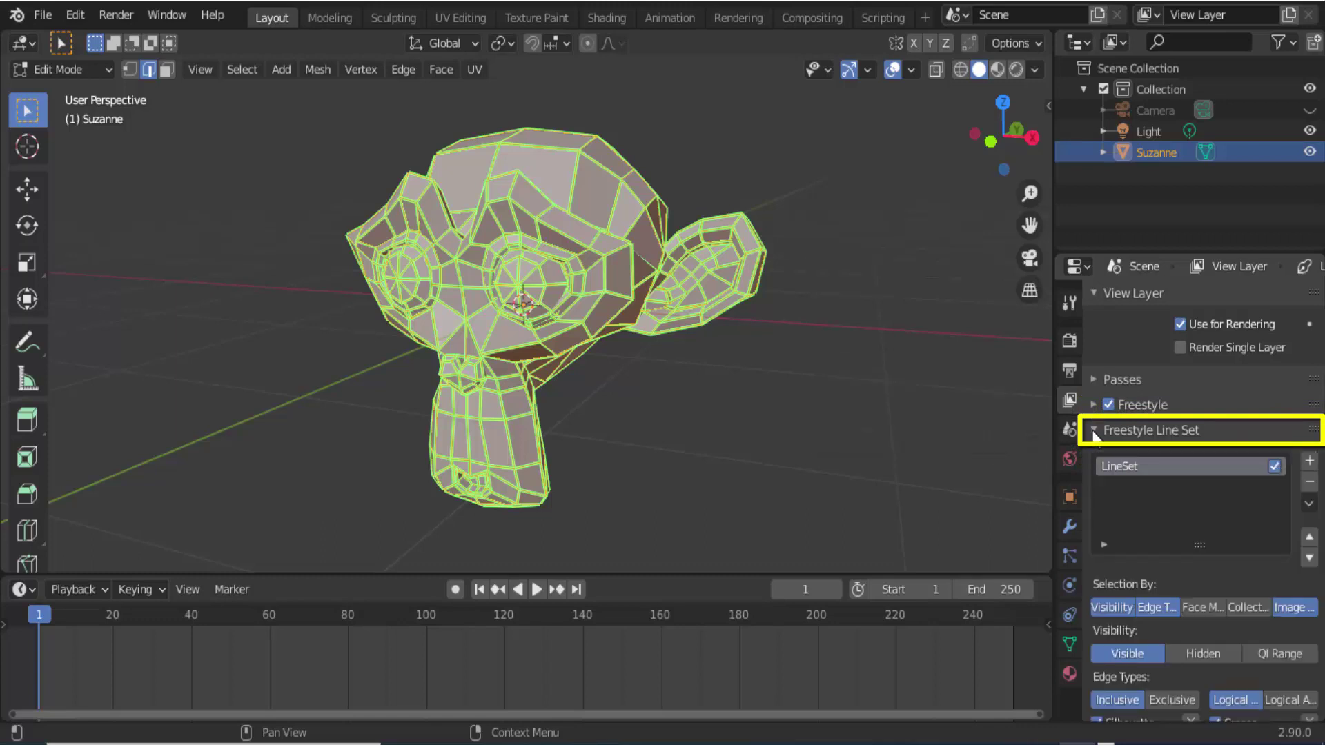
{"action": "scroll", "coordinate": [1132, 493], "scroll_direction": "down", "scroll_amount": 1}
{"action": "scroll", "coordinate": [1132, 494], "scroll_direction": "down", "scroll_amount": 3}
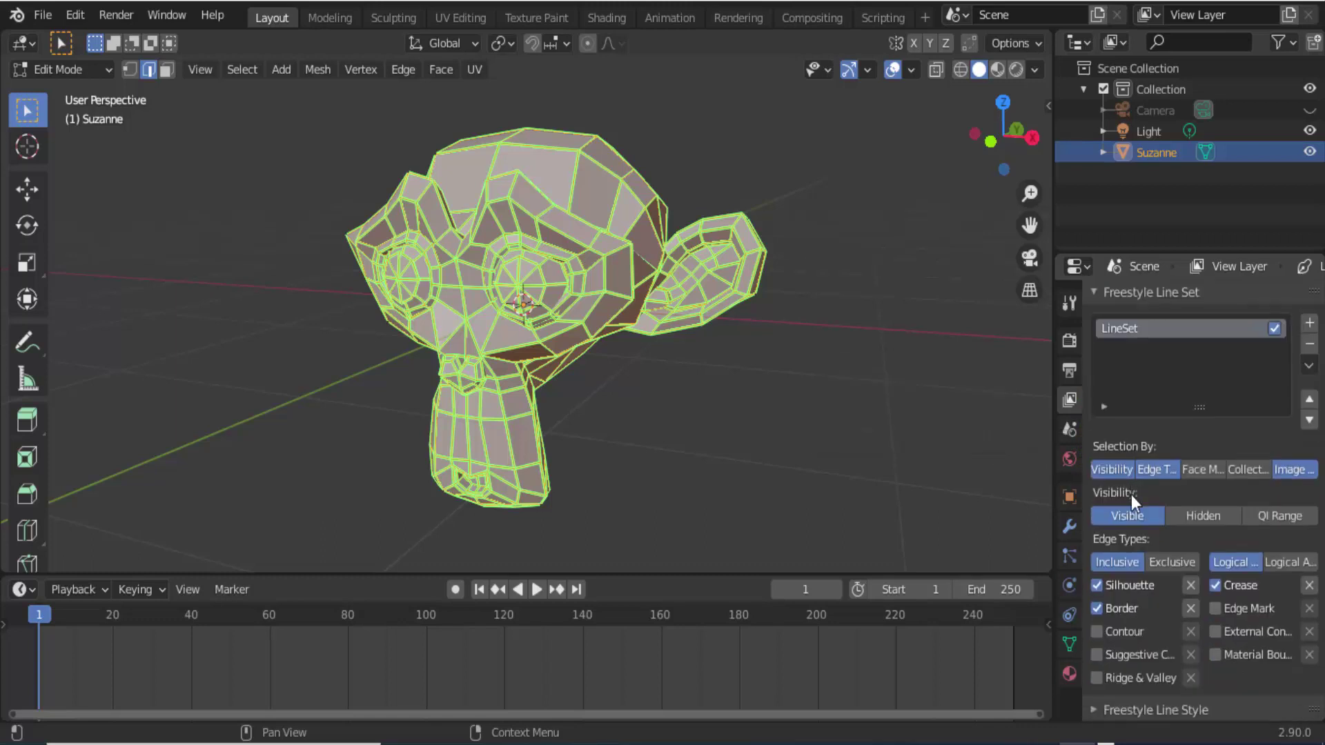
{"action": "left_click", "coordinate": [1097, 583]}
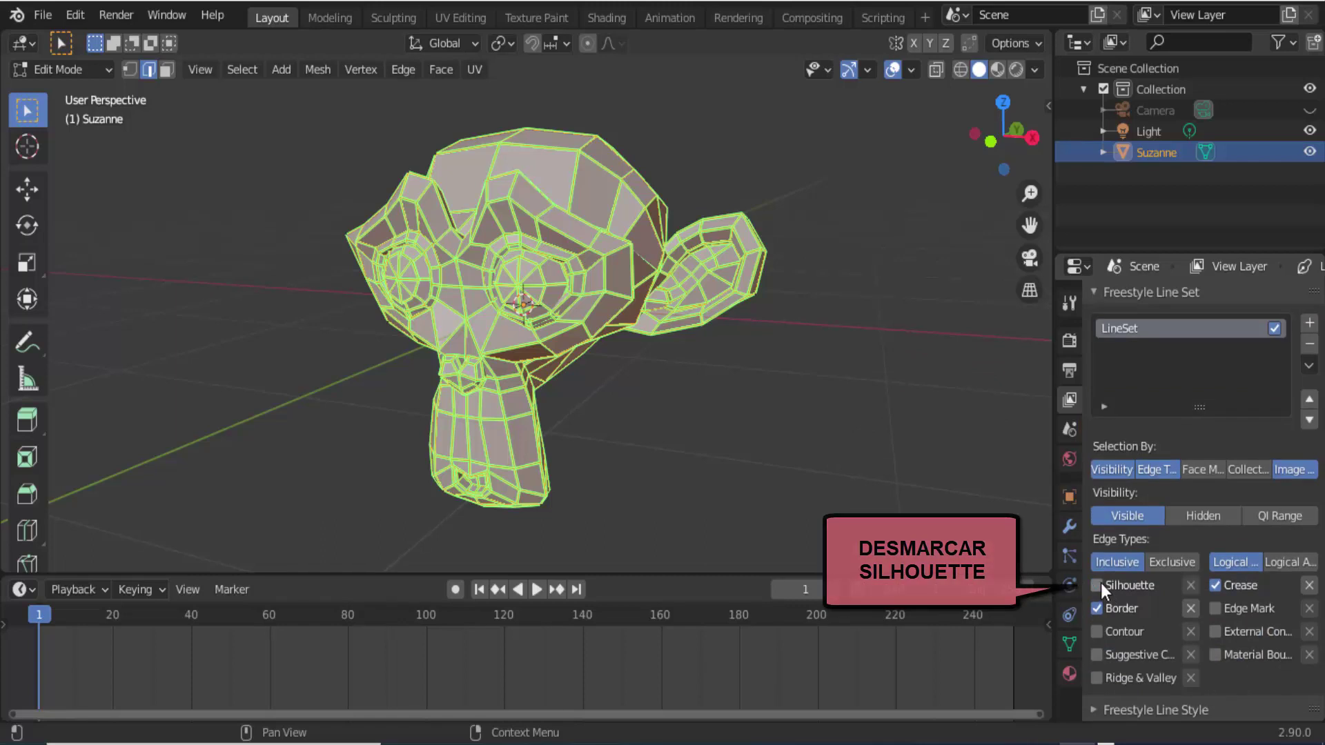
{"action": "left_click", "coordinate": [1098, 608]}
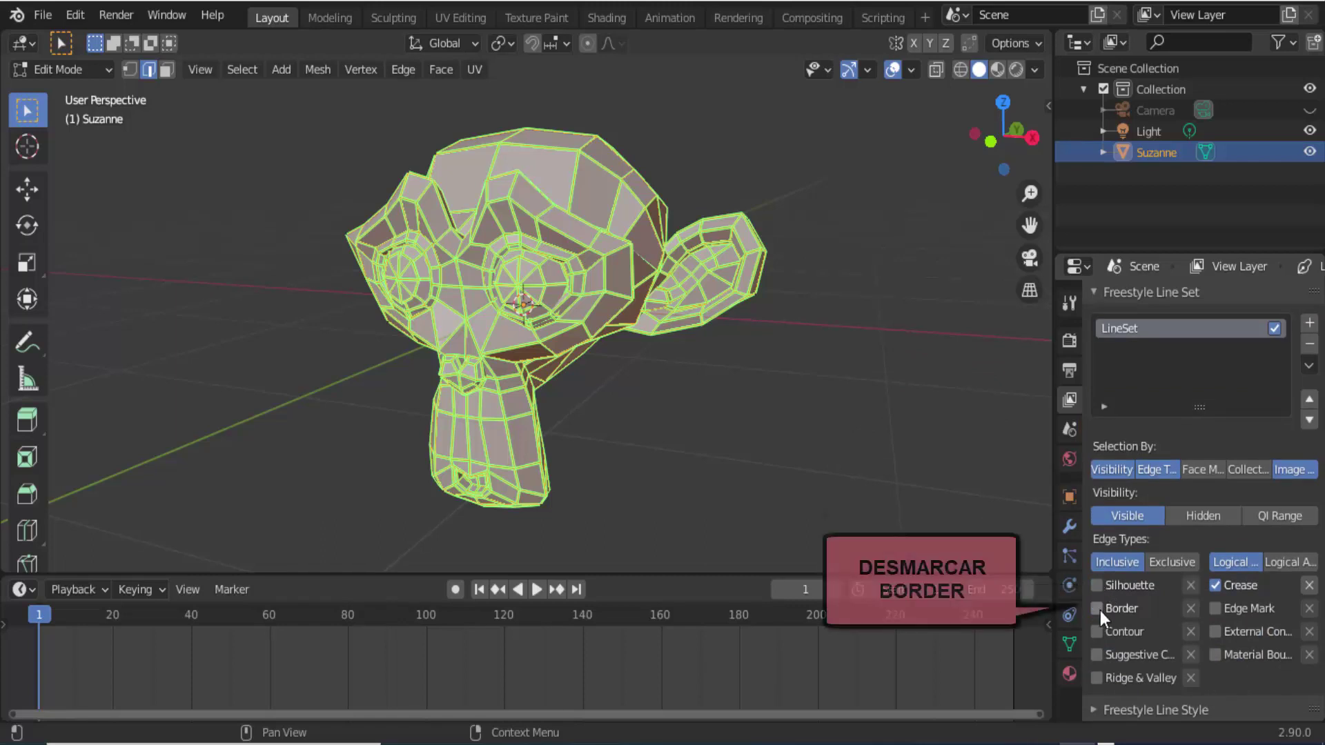
{"action": "left_click", "coordinate": [1215, 584]}
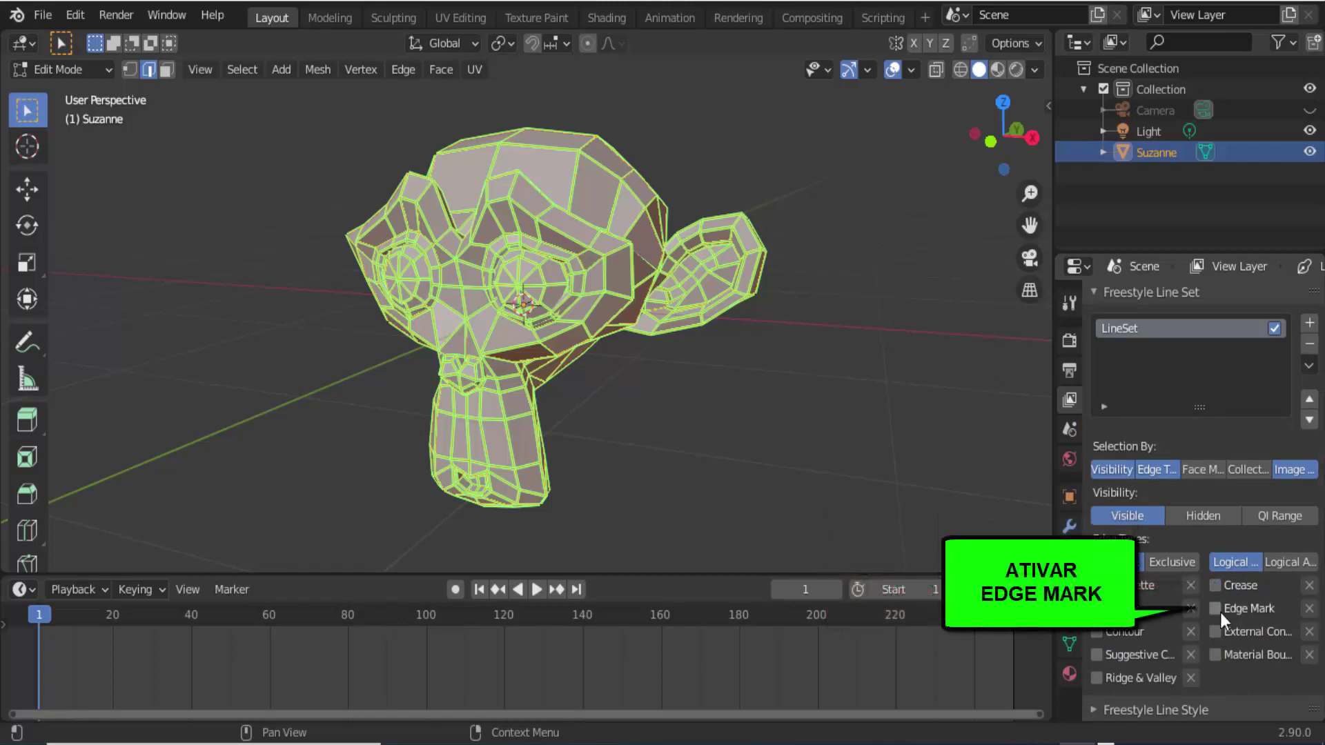
{"action": "left_click", "coordinate": [1215, 609]}
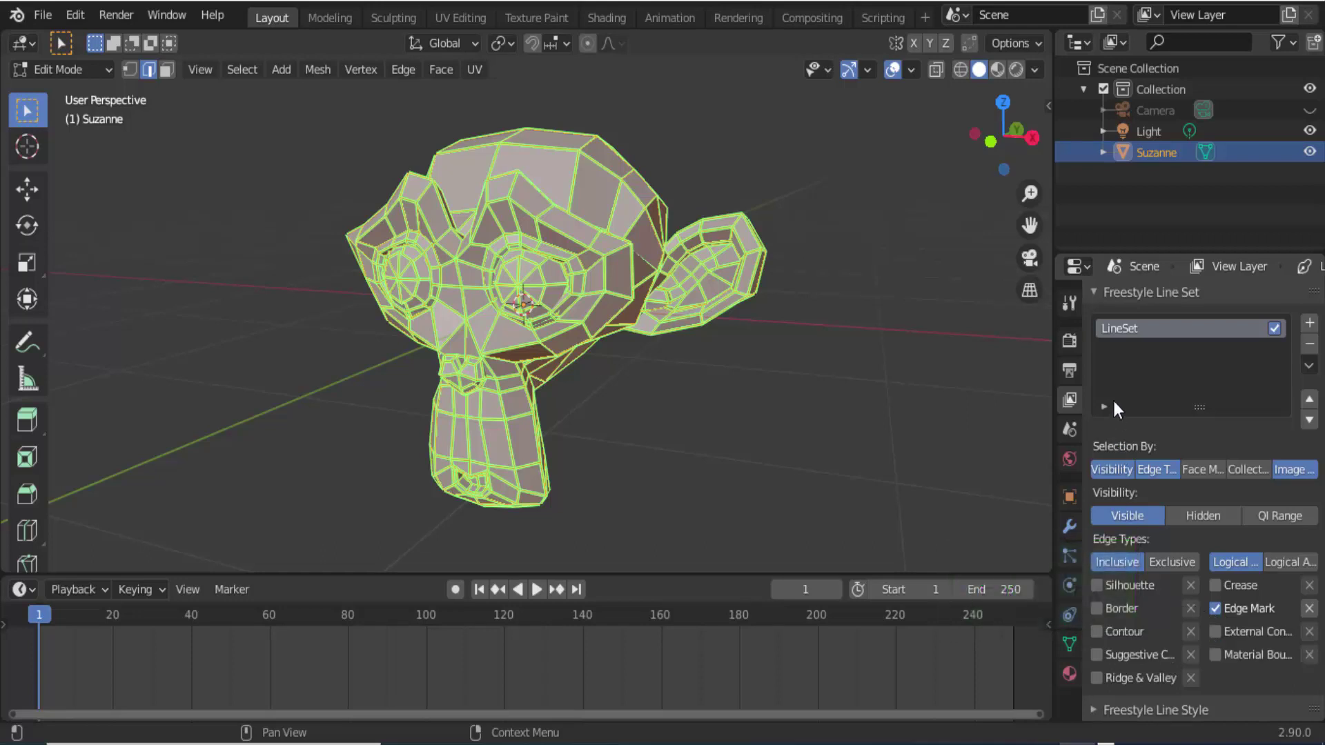
{"action": "left_click", "coordinate": [1094, 288]}
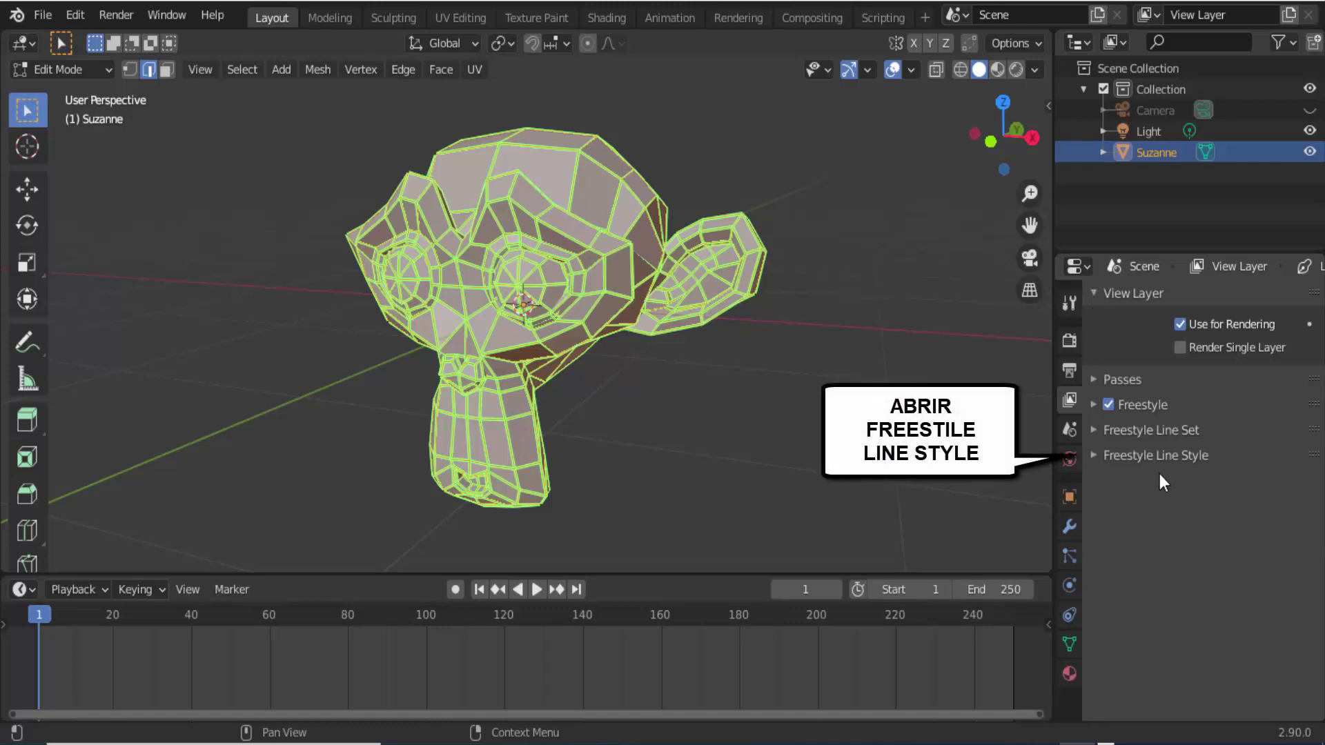
- Examine the Freestyle line style's stroke, color, alpha, thickness and geometry settings
{"action": "left_click", "coordinate": [1094, 455]}
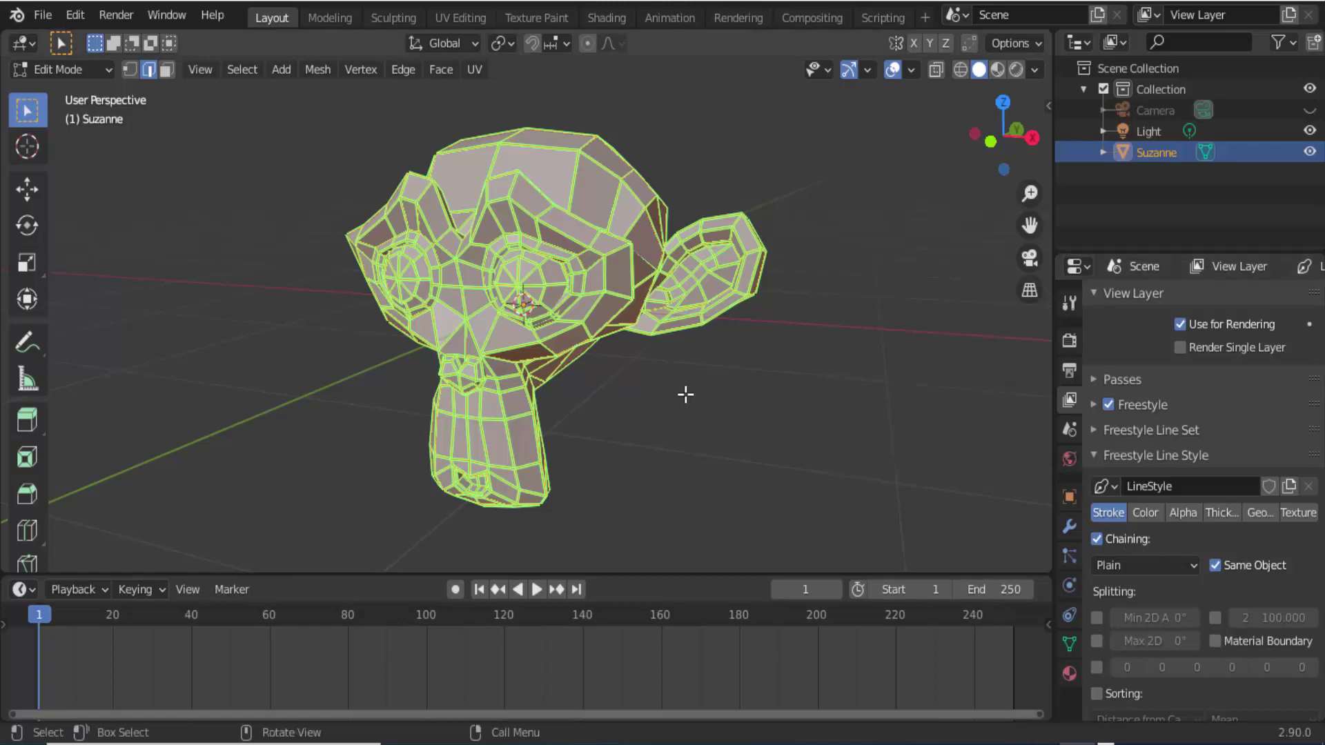
{"action": "left_click", "coordinate": [1146, 513]}
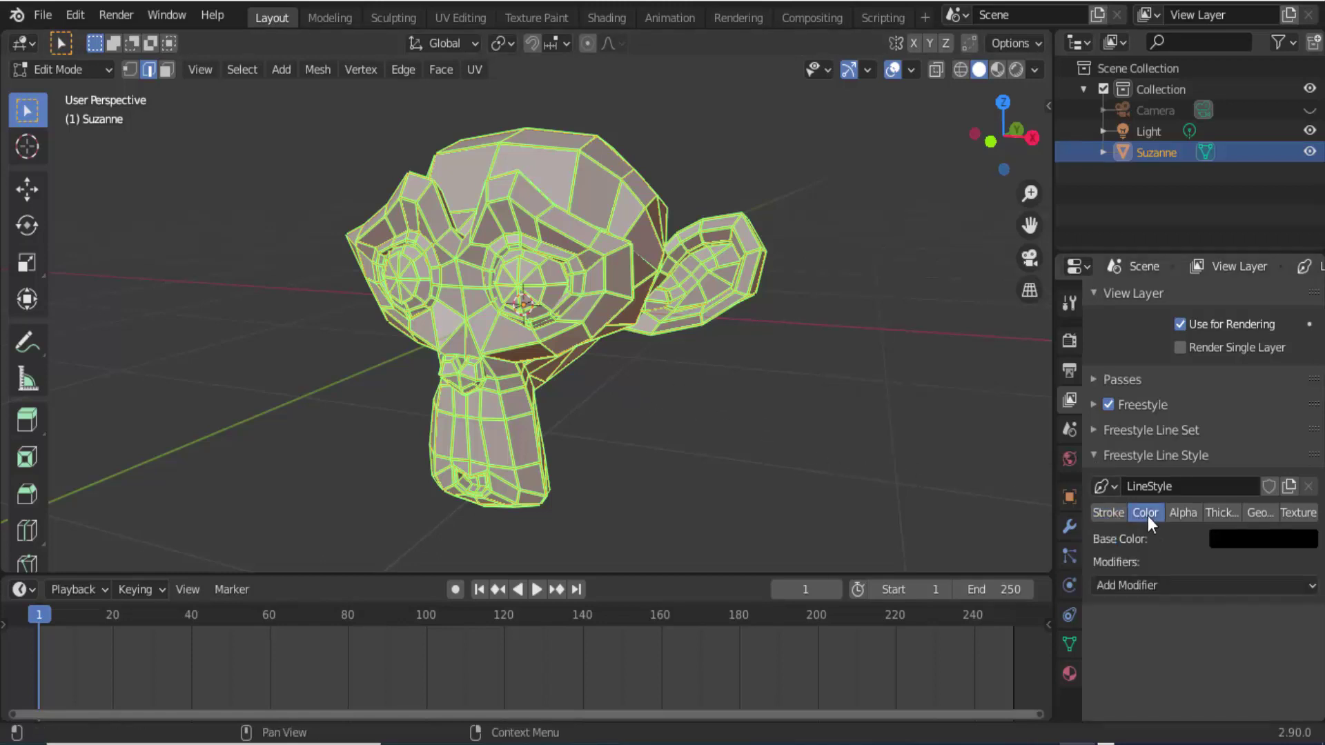
{"action": "left_click", "coordinate": [1186, 514]}
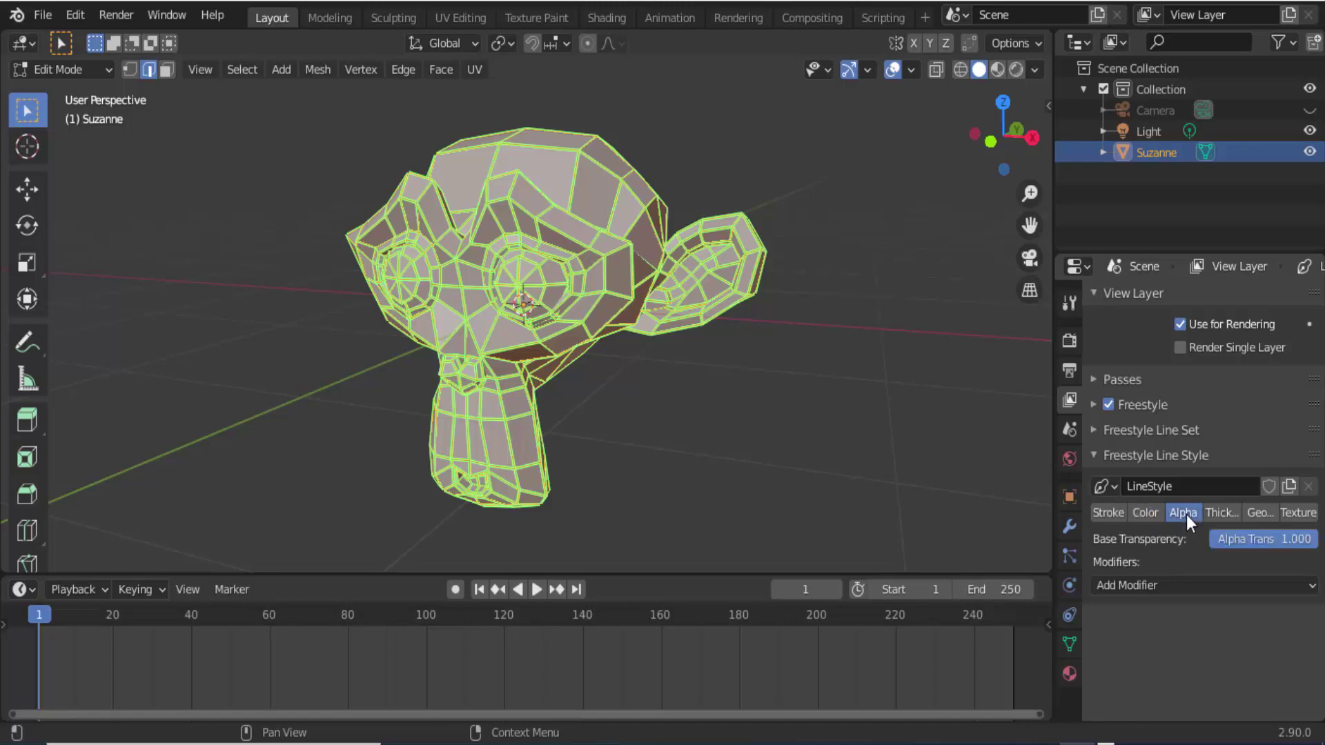
{"action": "left_click", "coordinate": [1221, 513]}
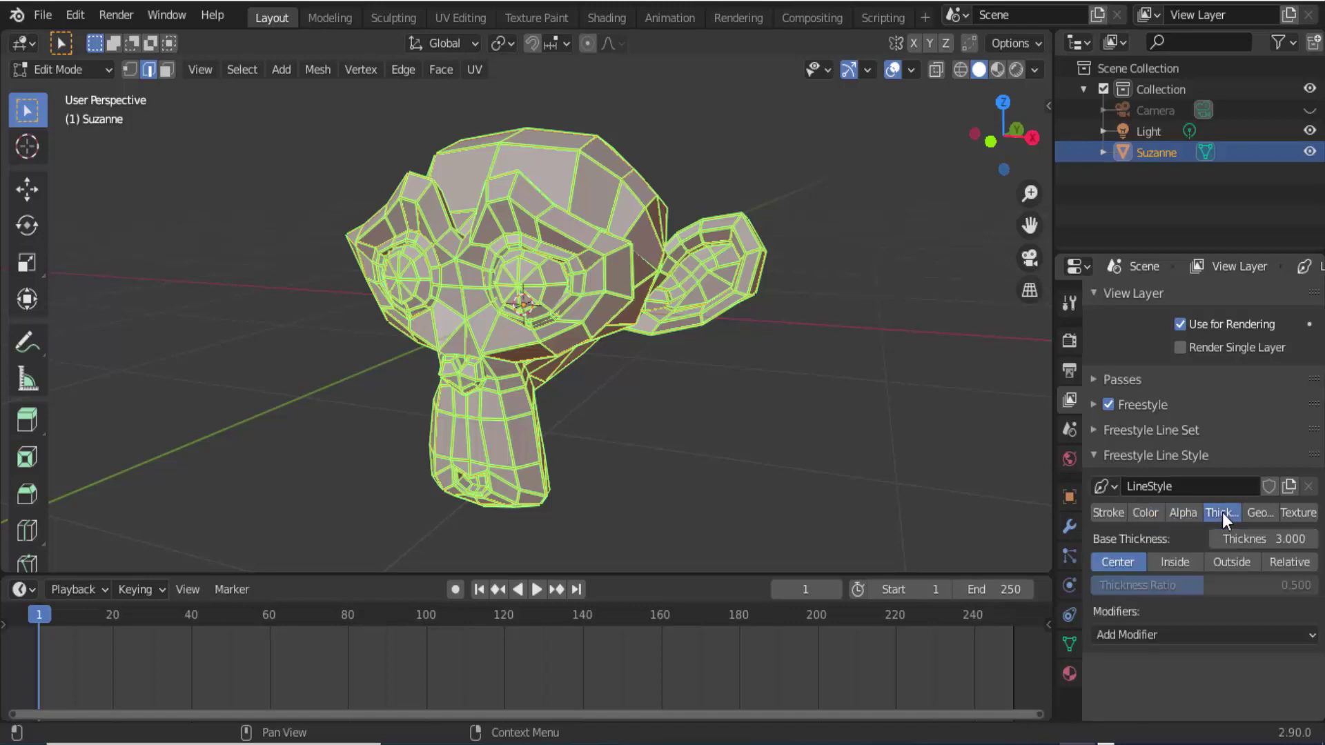
{"action": "left_click", "coordinate": [1259, 515]}
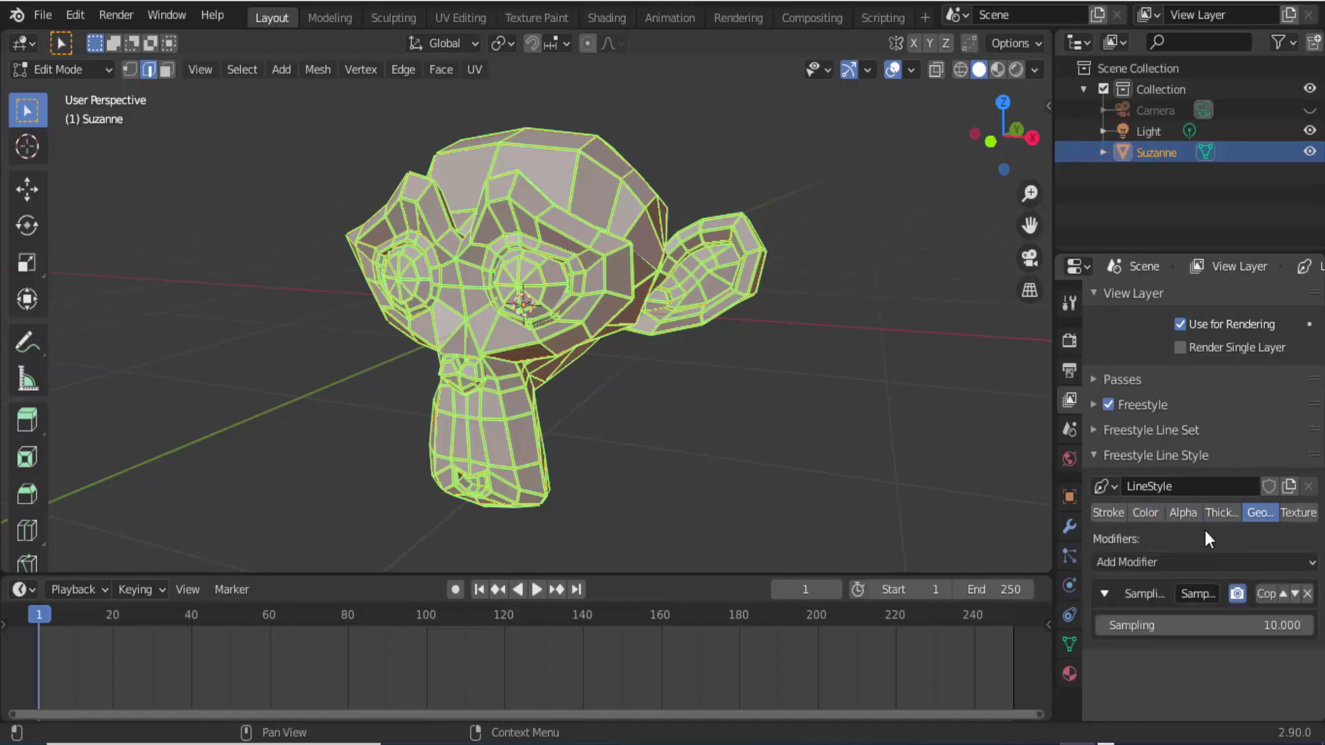
- Display the Freestyle line style's color settings and render a still image of the monkey with its marked edges
{"action": "left_click", "coordinate": [1144, 513]}
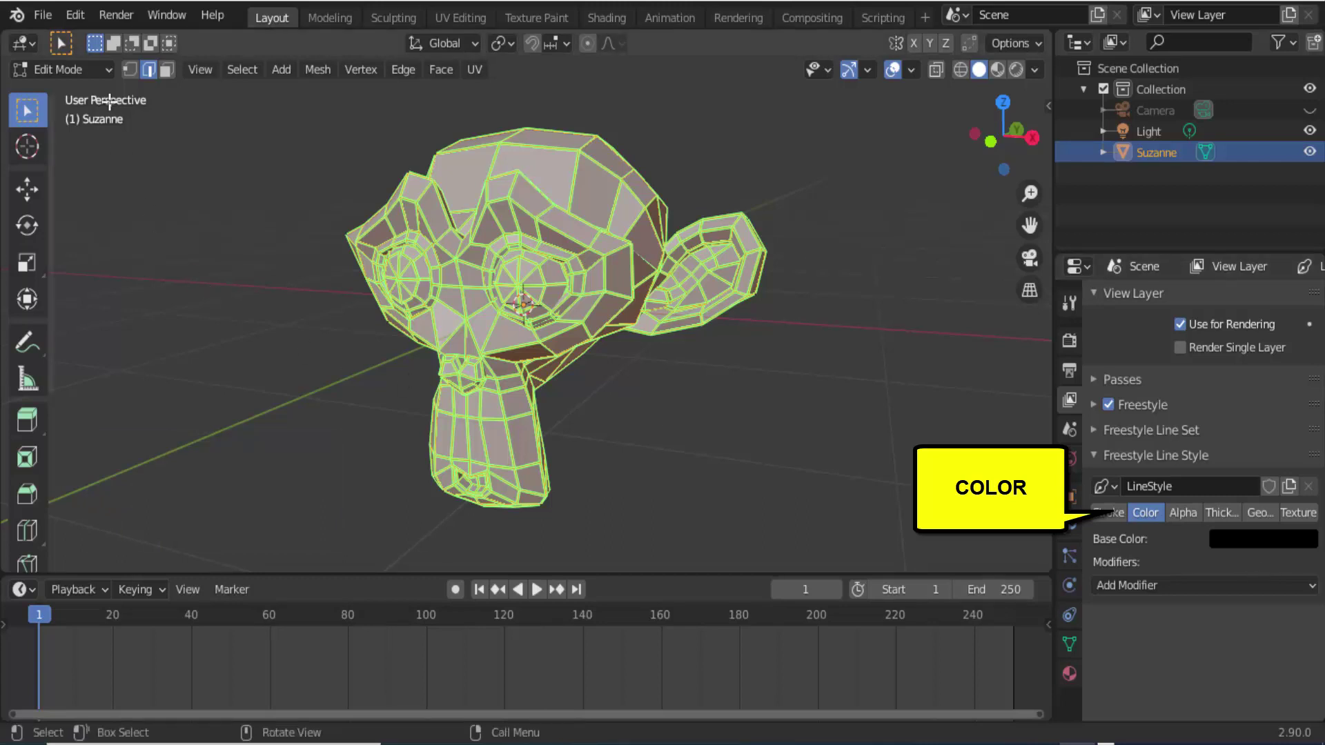
{"action": "left_click", "coordinate": [116, 15]}
{"action": "left_click", "coordinate": [125, 38]}
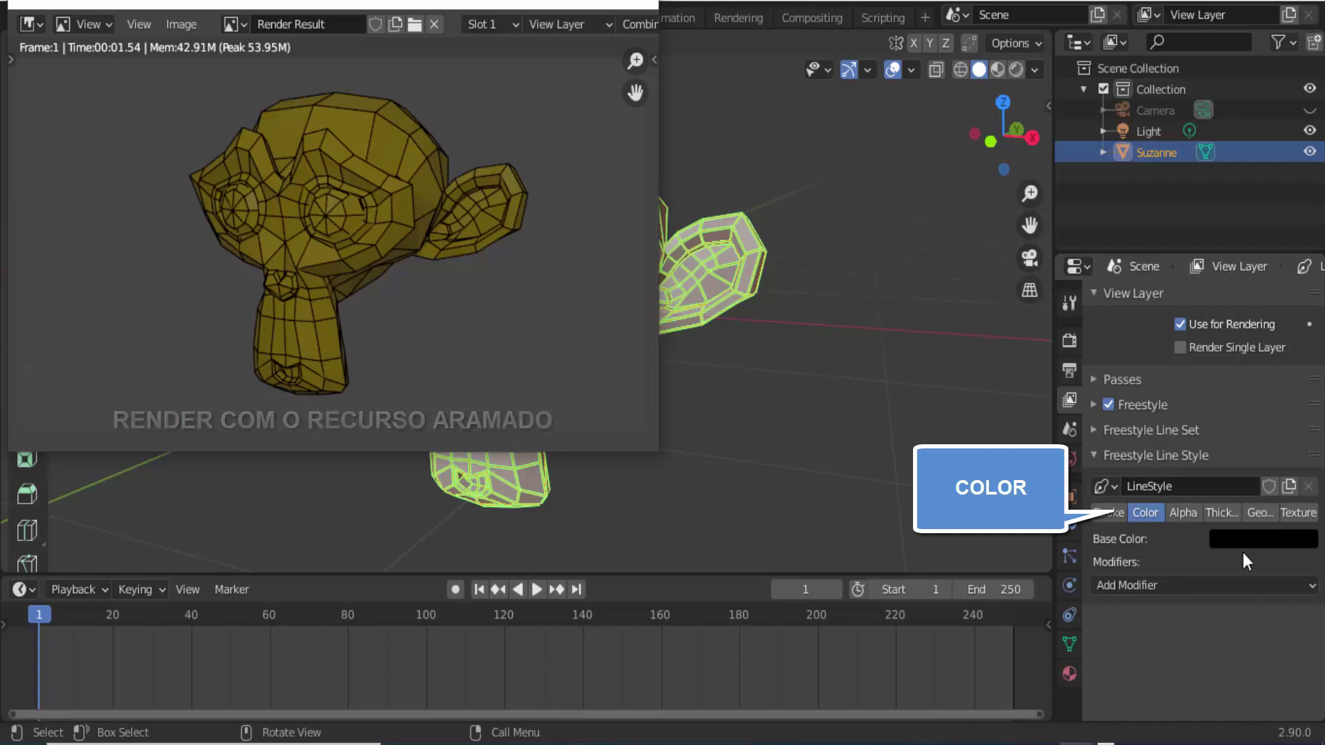
- Set the Freestyle line base color to white with a value of 1.000 and render the monkey head
{"action": "left_click", "coordinate": [1262, 539]}
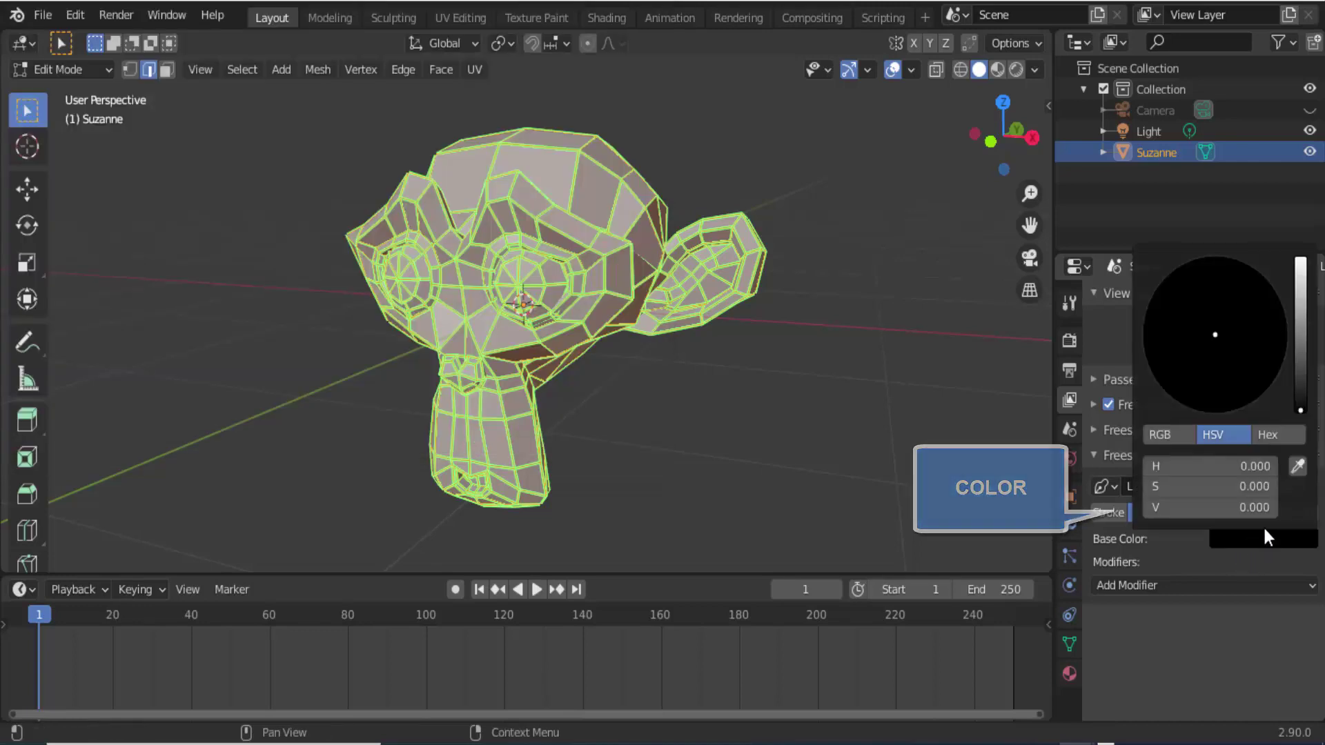
{"action": "left_click", "coordinate": [1300, 269]}
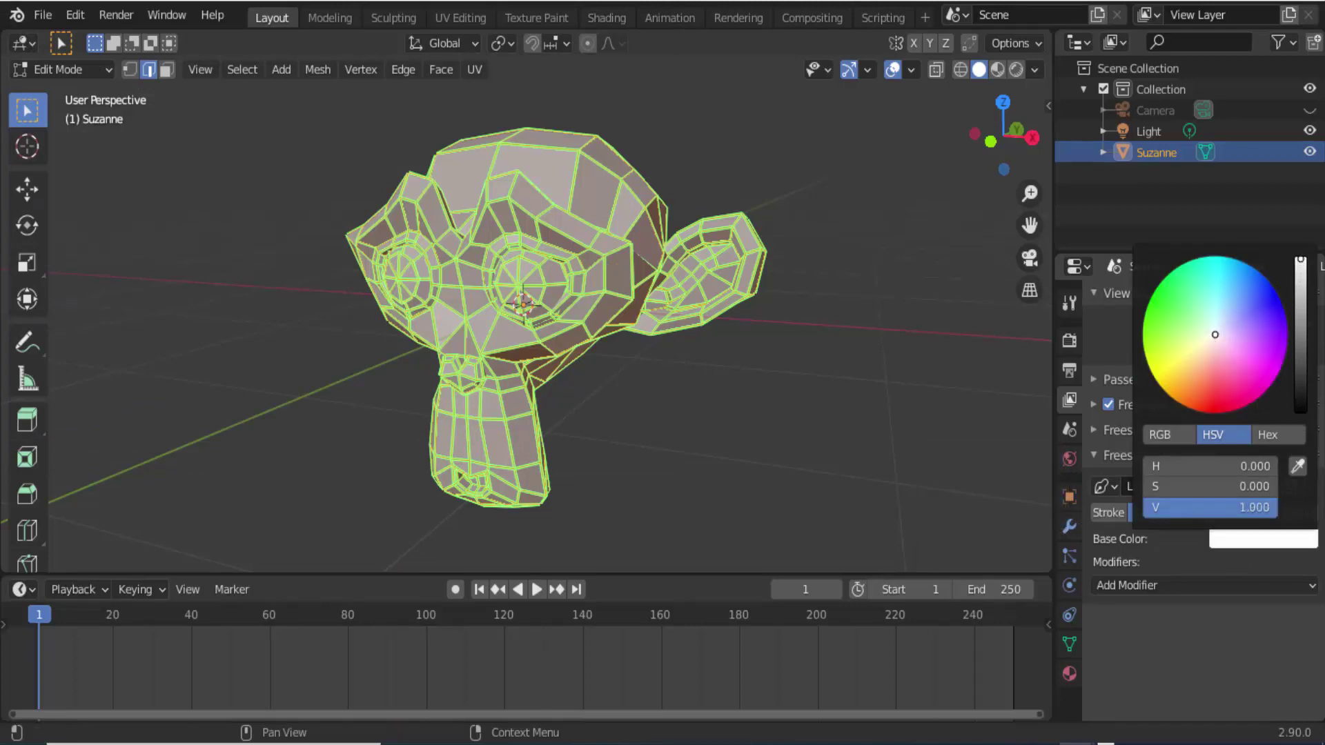
{"action": "left_click", "coordinate": [104, 15]}
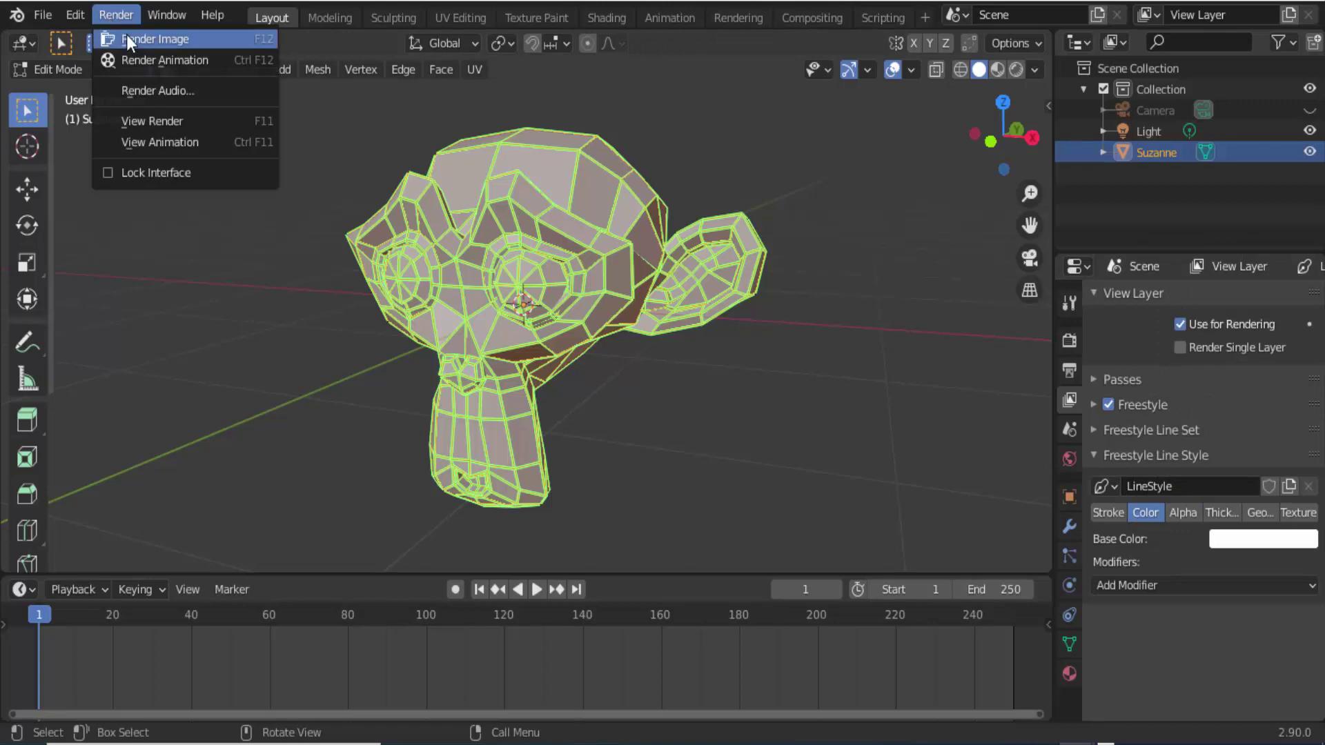
{"action": "left_click", "coordinate": [127, 38]}
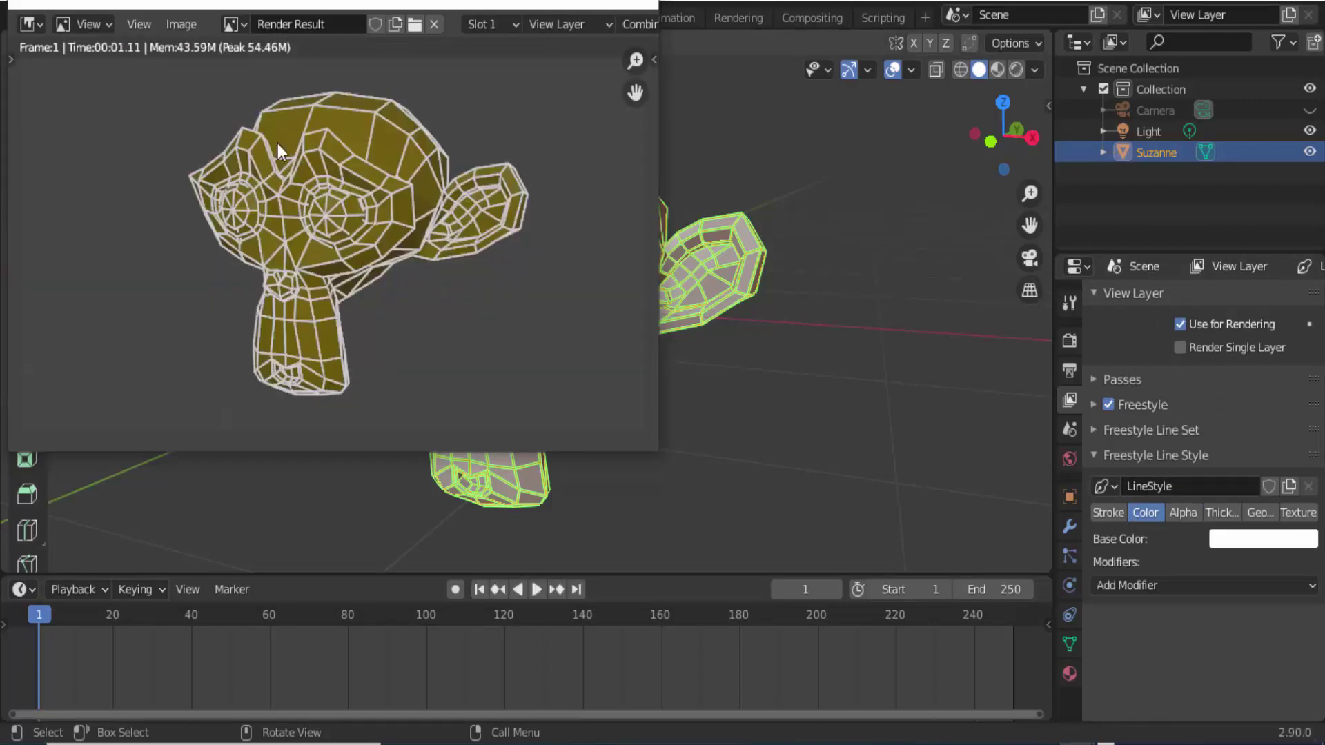
- Change the Freestyle line base color to a saturated blue, about hue 0.662 and saturation 0.970, and render the monkey head
{"action": "left_click", "coordinate": [1257, 540]}
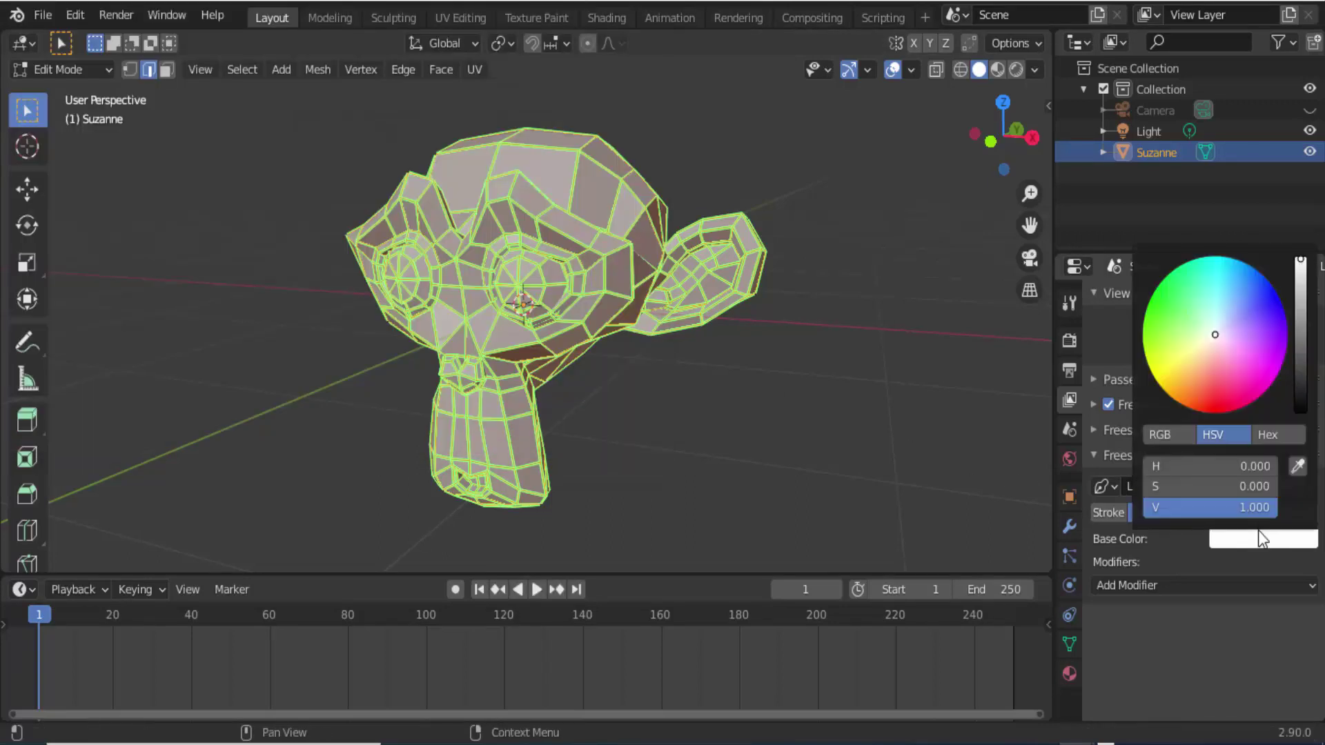
{"action": "left_click", "coordinate": [1274, 295]}
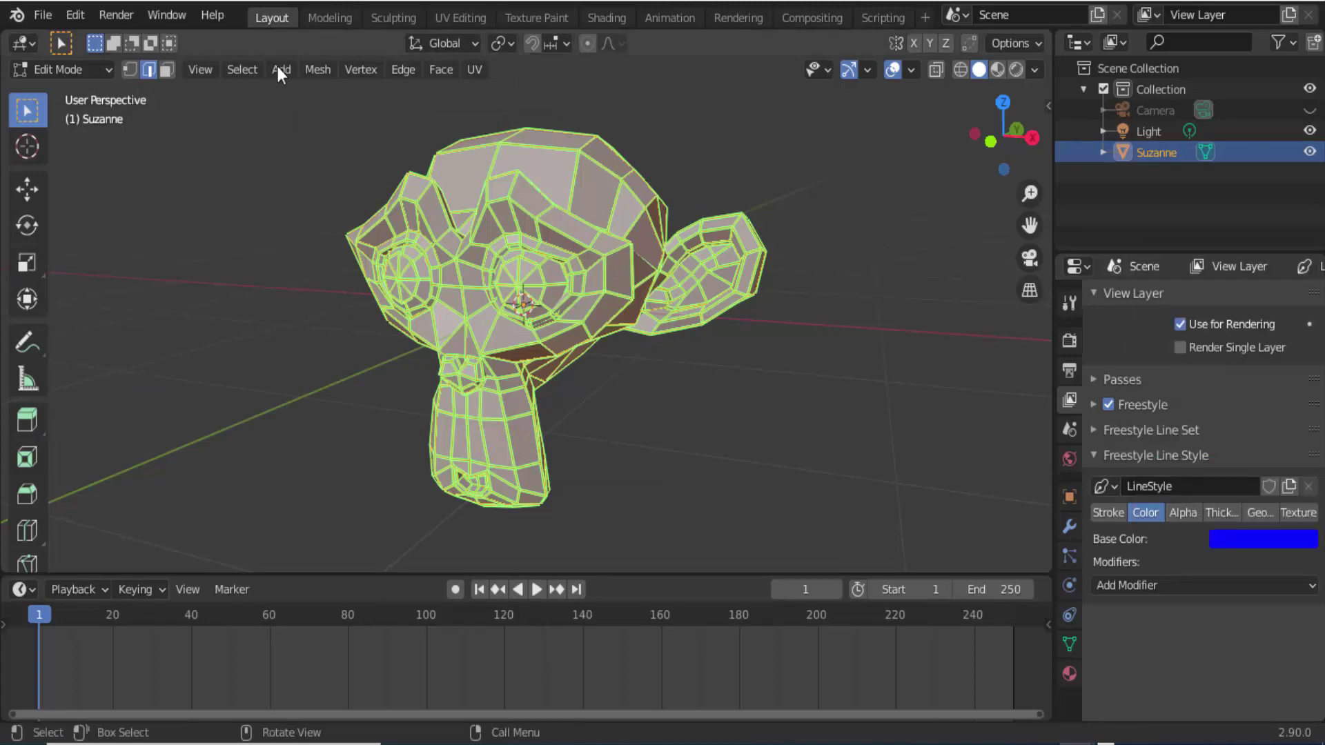
{"action": "left_click", "coordinate": [126, 11]}
{"action": "left_click", "coordinate": [128, 39]}
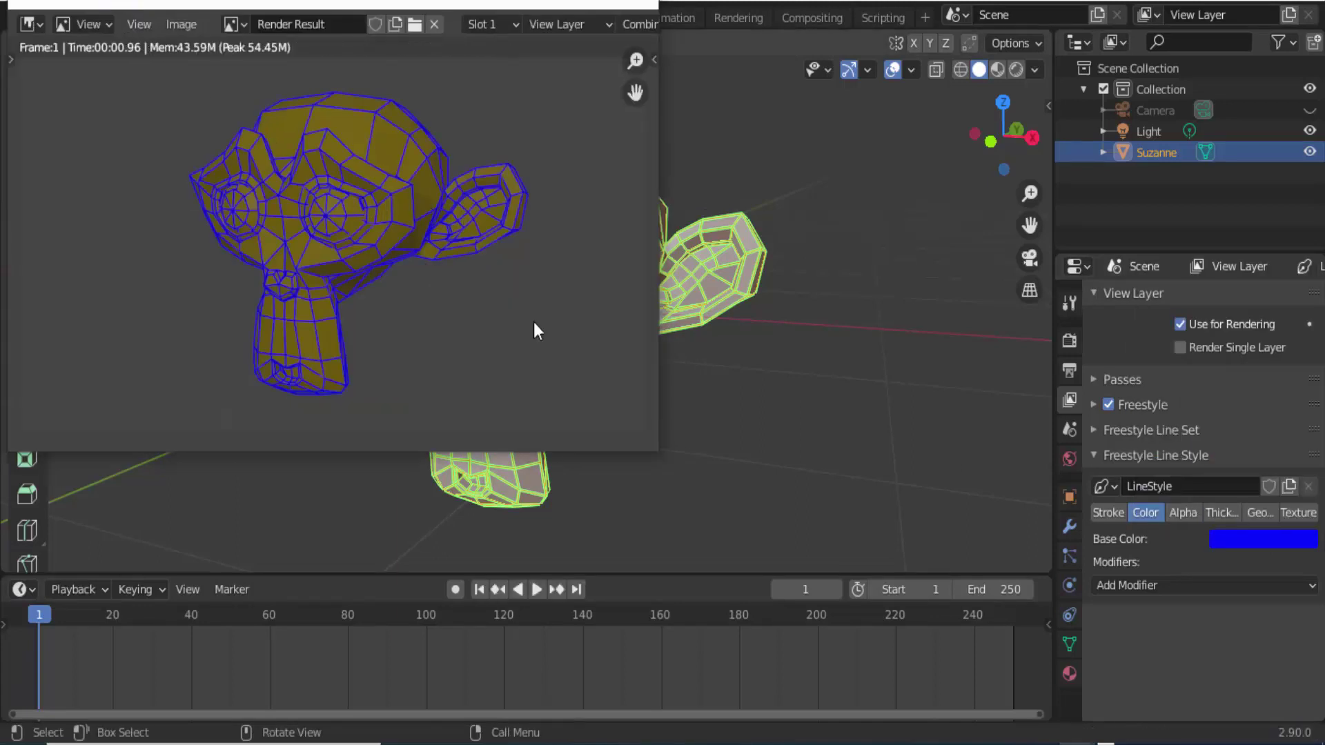
- Darken the Freestyle line base color to black and render the monkey head again
{"action": "left_click", "coordinate": [1260, 539]}
{"action": "left_click", "coordinate": [1260, 539]}
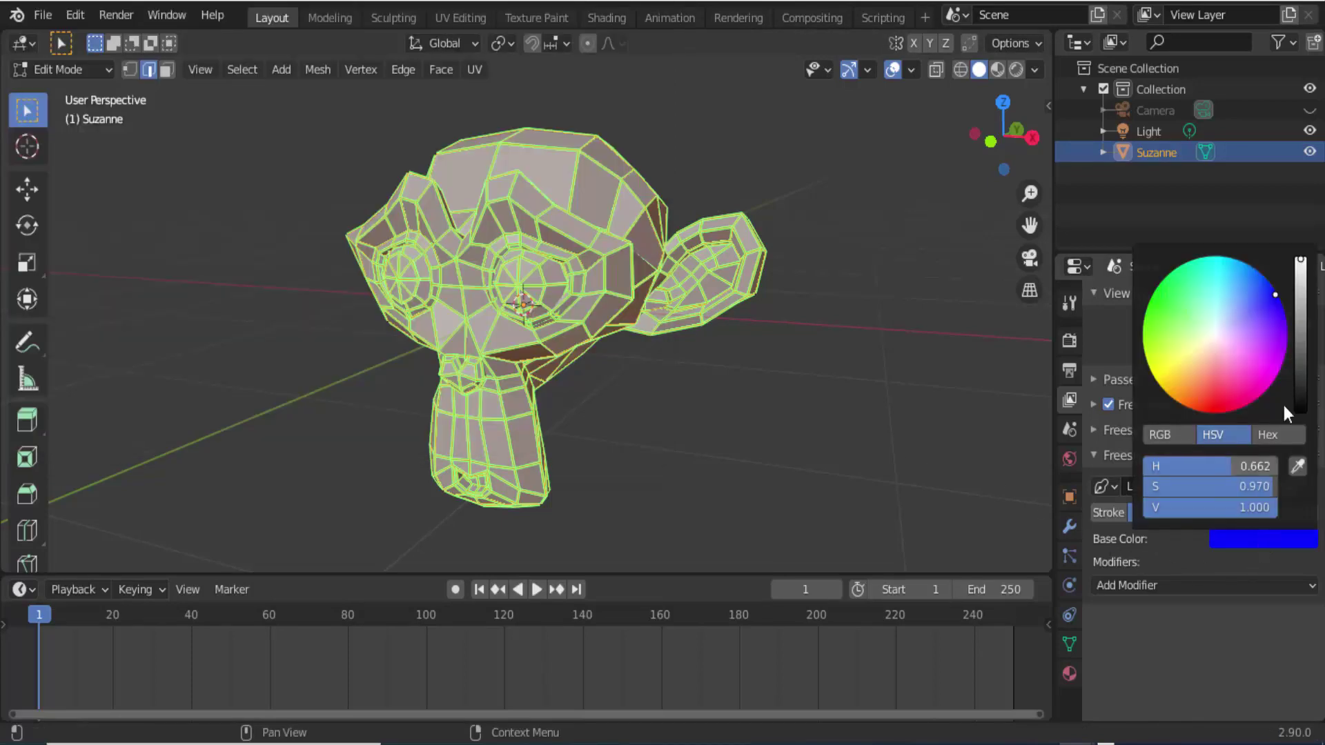
{"action": "left_click_drag", "start_coordinate": [1301, 266], "coordinate": [1300, 409]}
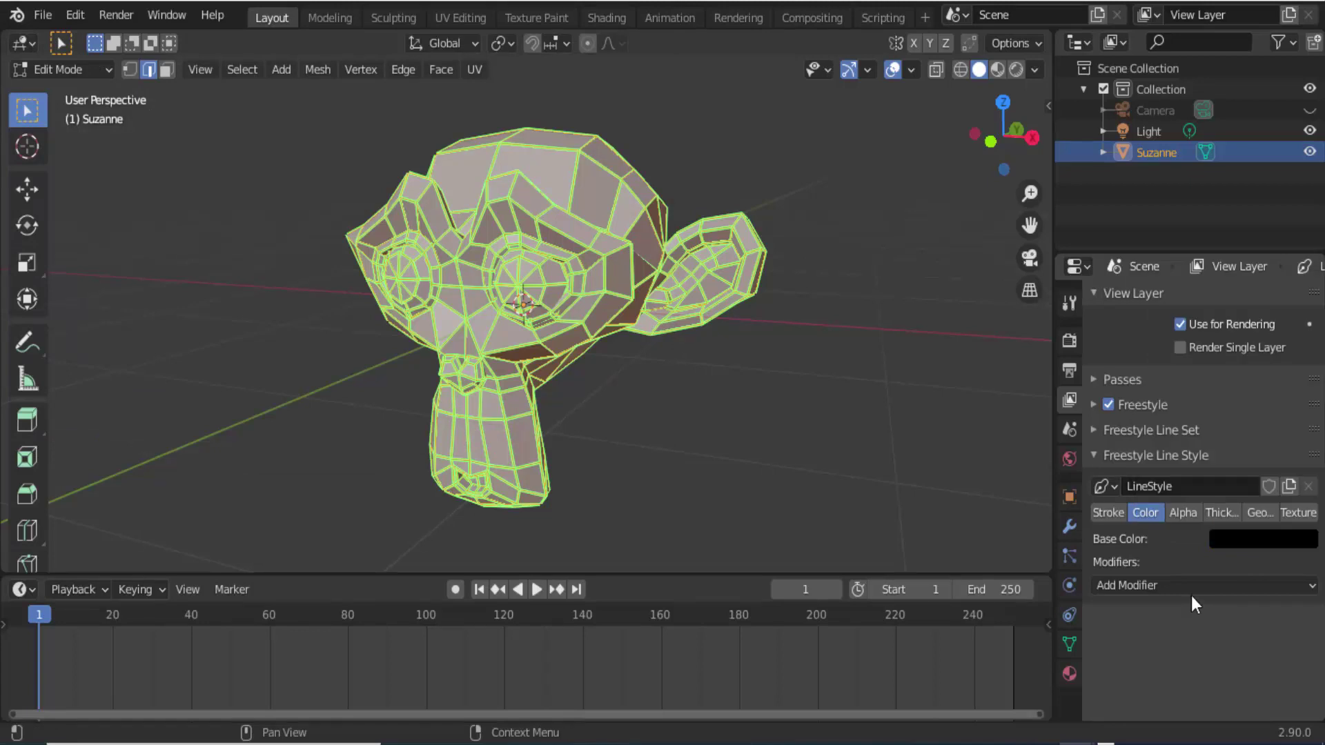
{"action": "left_click", "coordinate": [119, 22]}
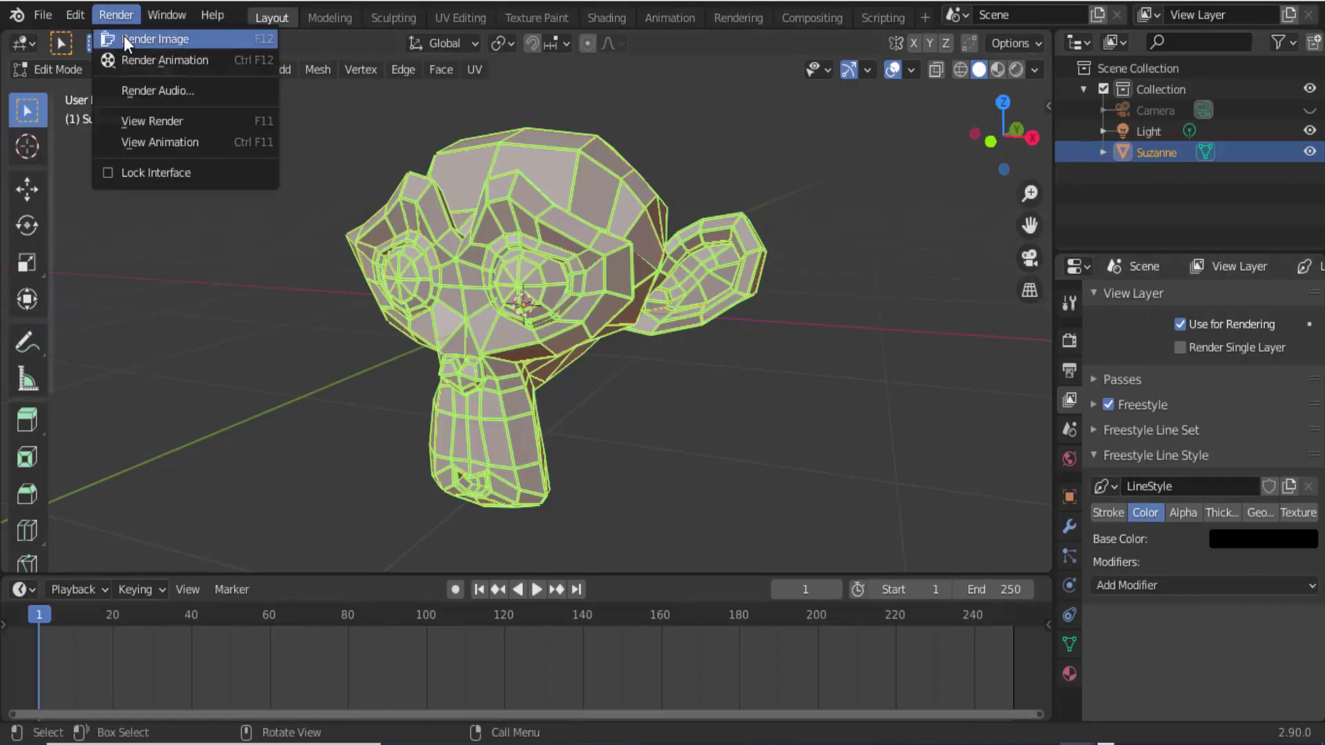
{"action": "left_click", "coordinate": [124, 39]}
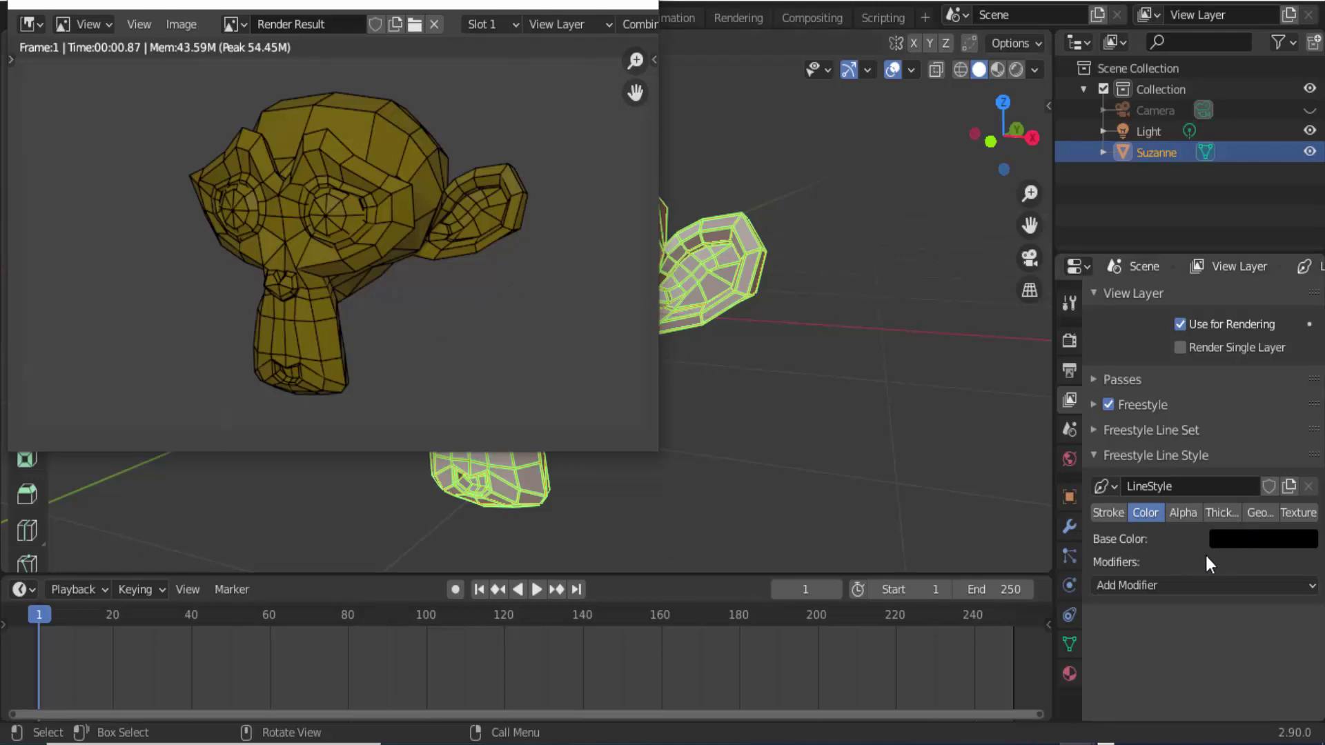
- Set the Freestyle line style's base thickness to 5.000 and render a still image of the monkey head
{"action": "left_click", "coordinate": [1222, 512]}
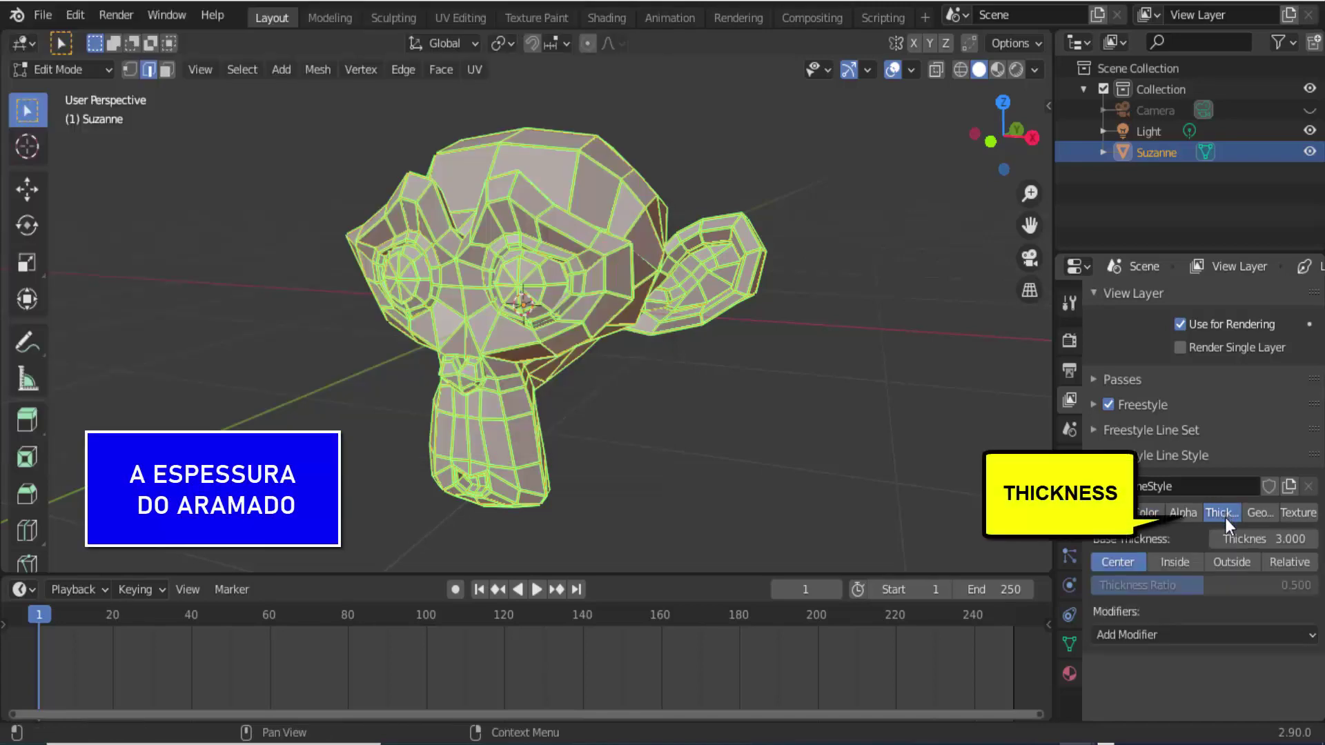
{"action": "left_click", "coordinate": [1254, 538]}
{"action": "key", "text": "Return"}
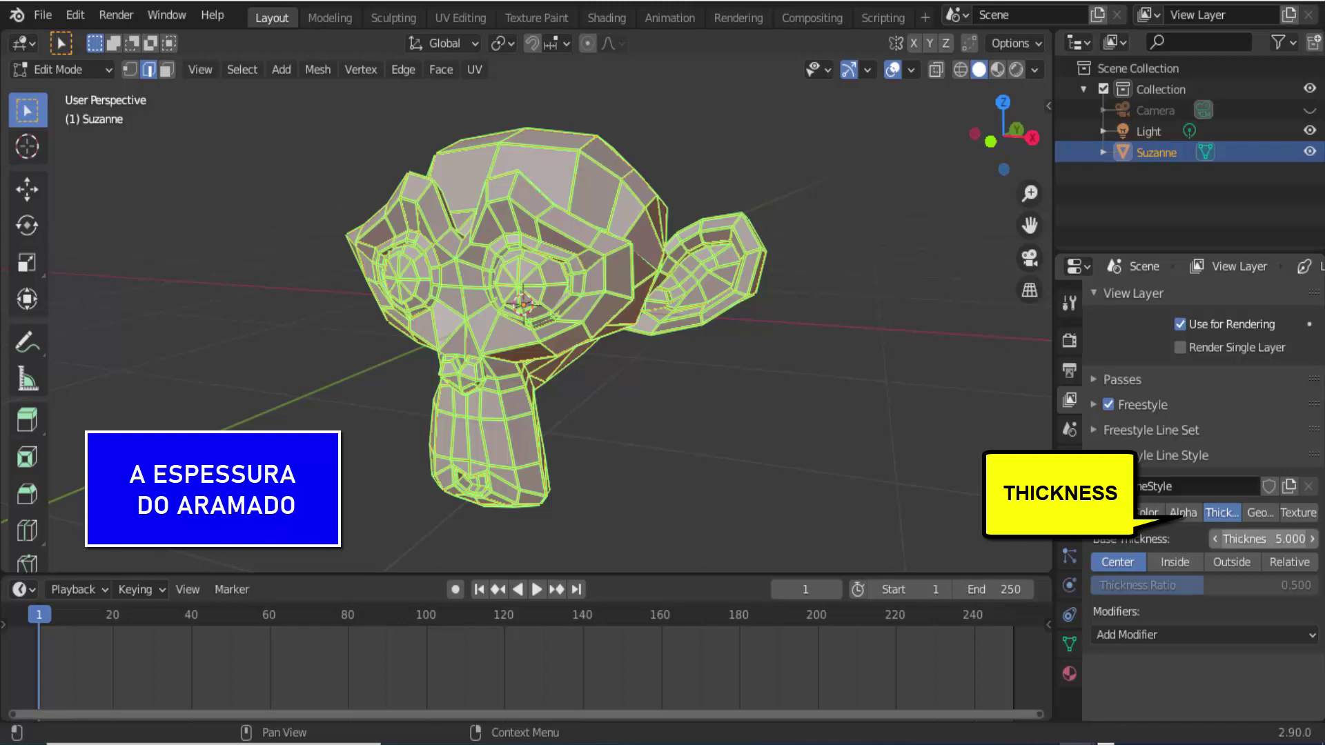
{"action": "left_click", "coordinate": [120, 15]}
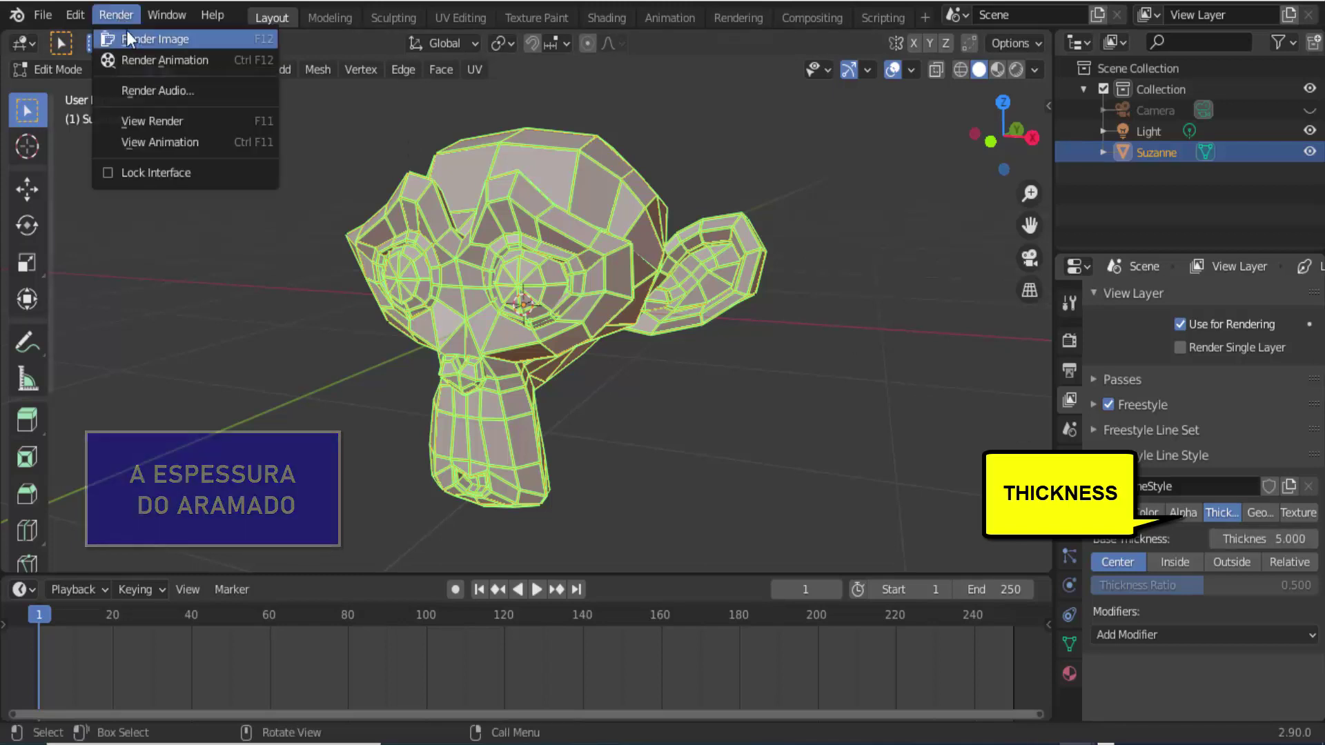
{"action": "left_click", "coordinate": [128, 35]}
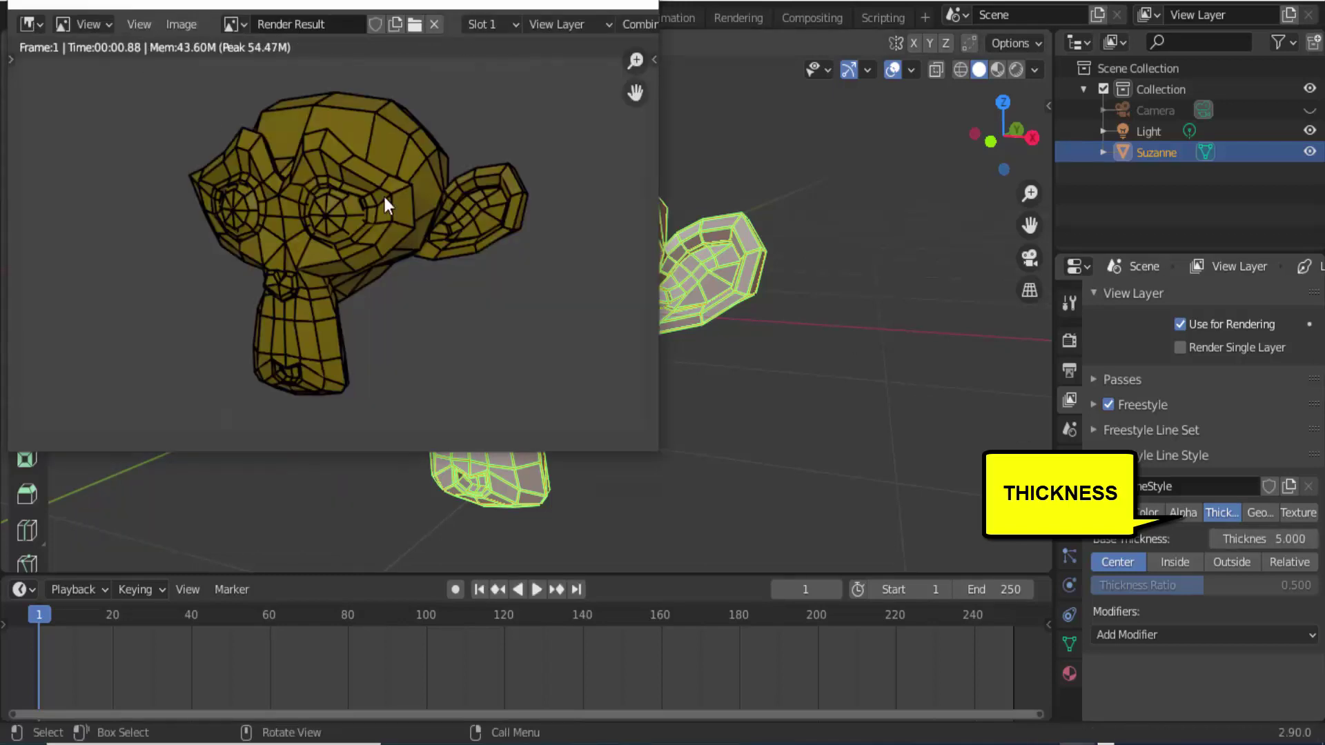
- Reduce the Freestyle line base thickness to 2.000 and render the monkey head again
{"action": "double_click", "coordinate": [1262, 538]}
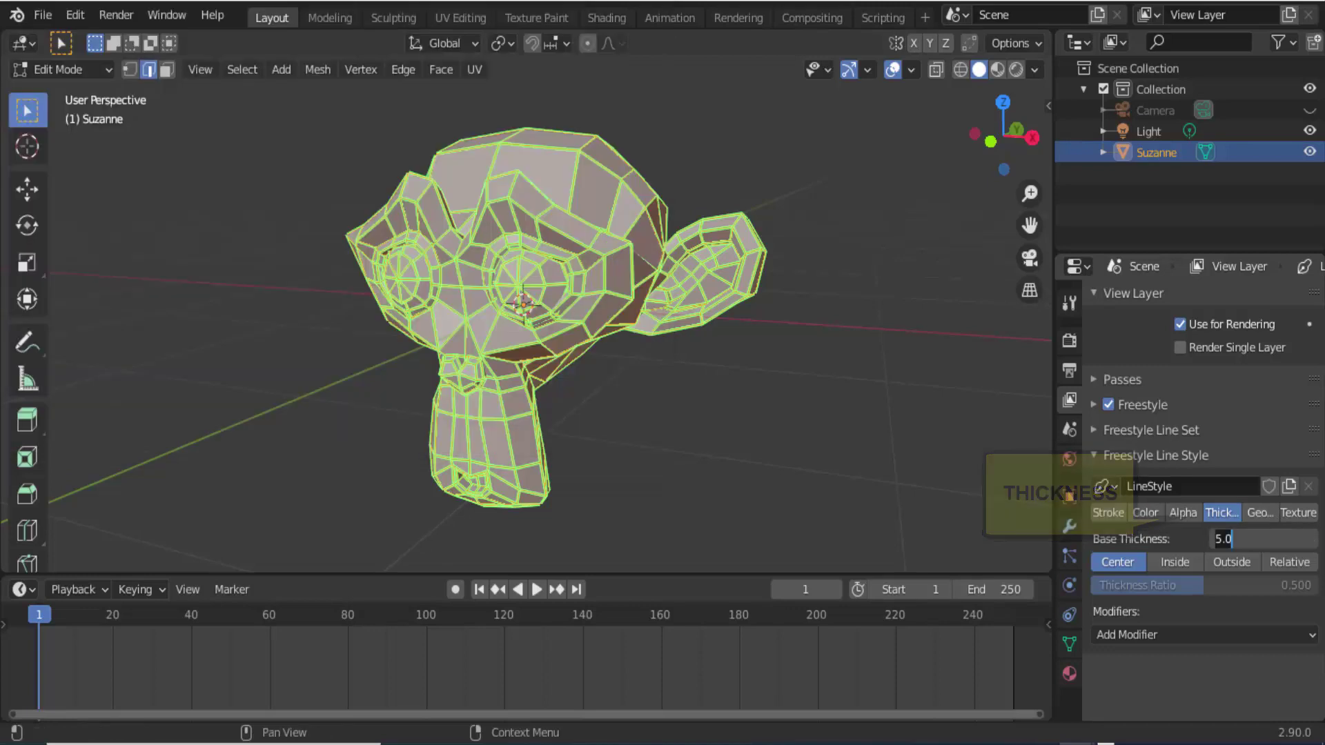
{"action": "type", "text": "2"}
{"action": "key", "text": "Return"}
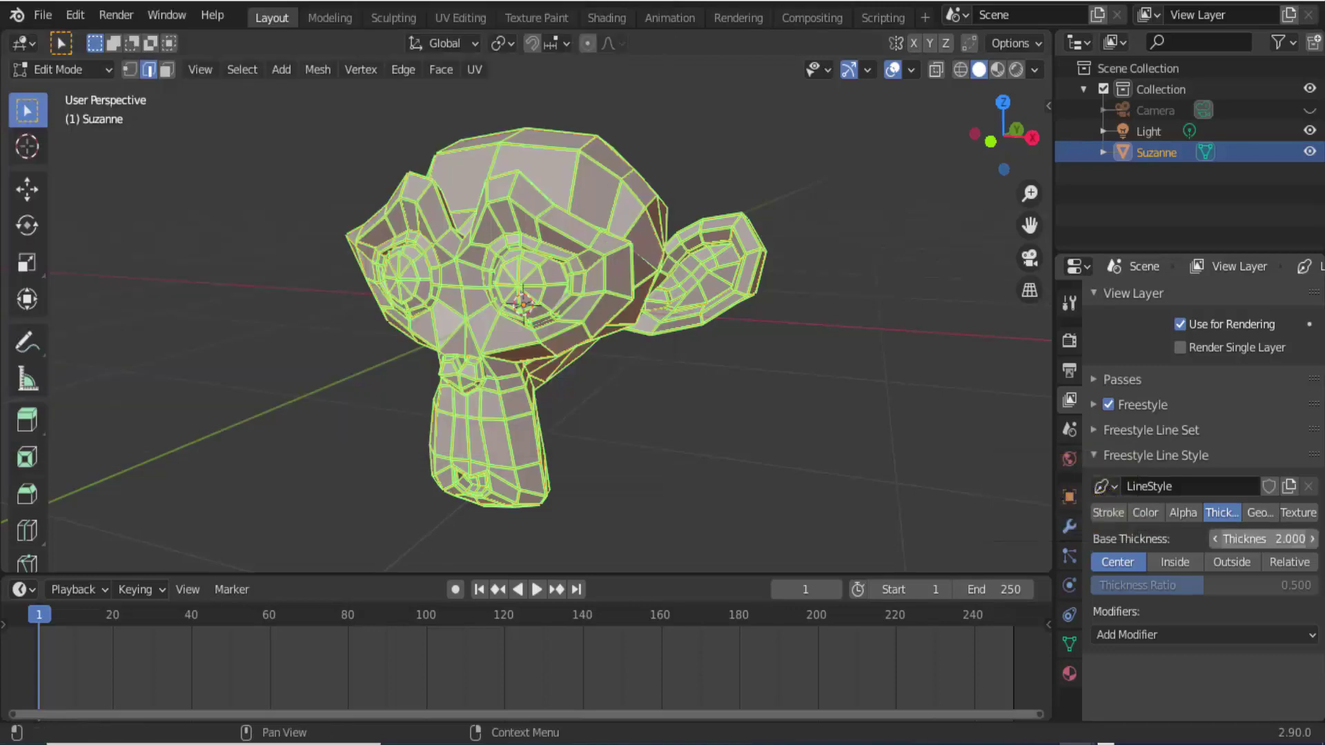
{"action": "left_click", "coordinate": [119, 17]}
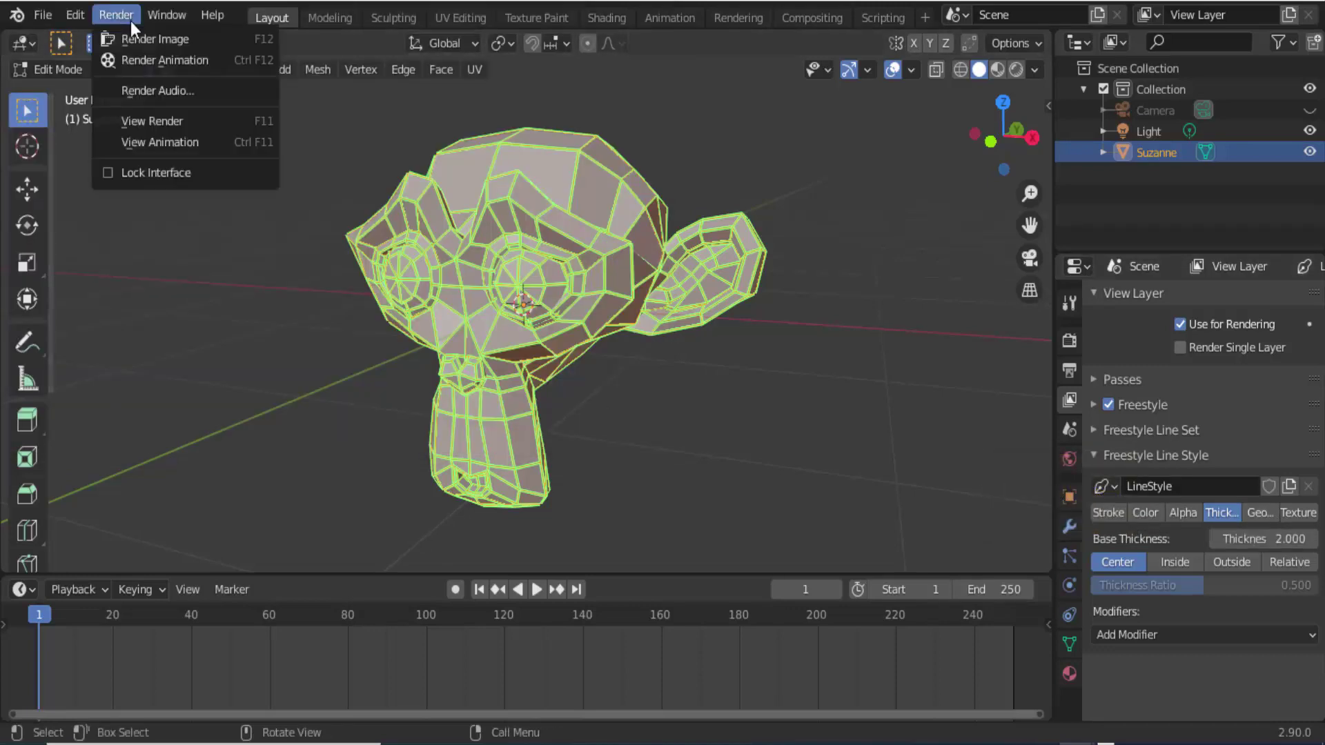
{"action": "left_click", "coordinate": [139, 39]}
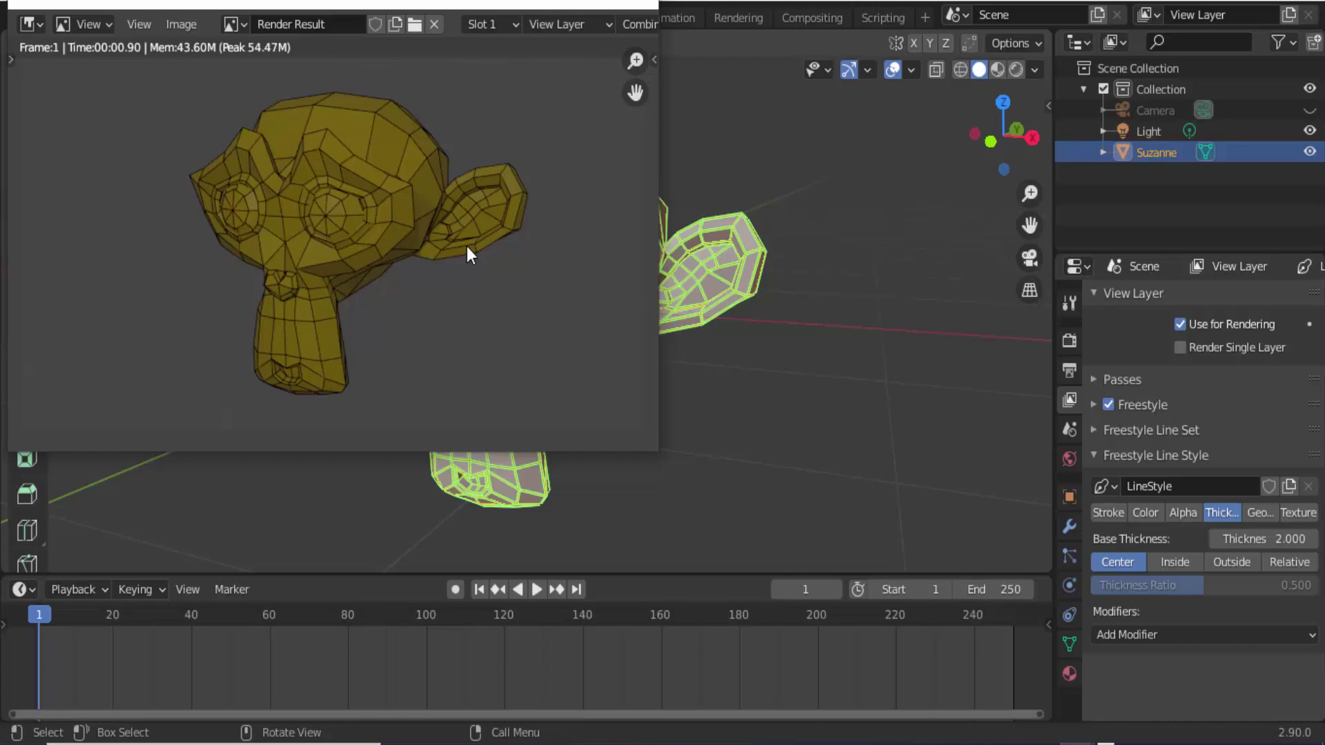
- Enable dashed lines in the Freestyle stroke settings and set the first two dash pattern values to 5 and 1
{"action": "left_click", "coordinate": [1110, 516]}
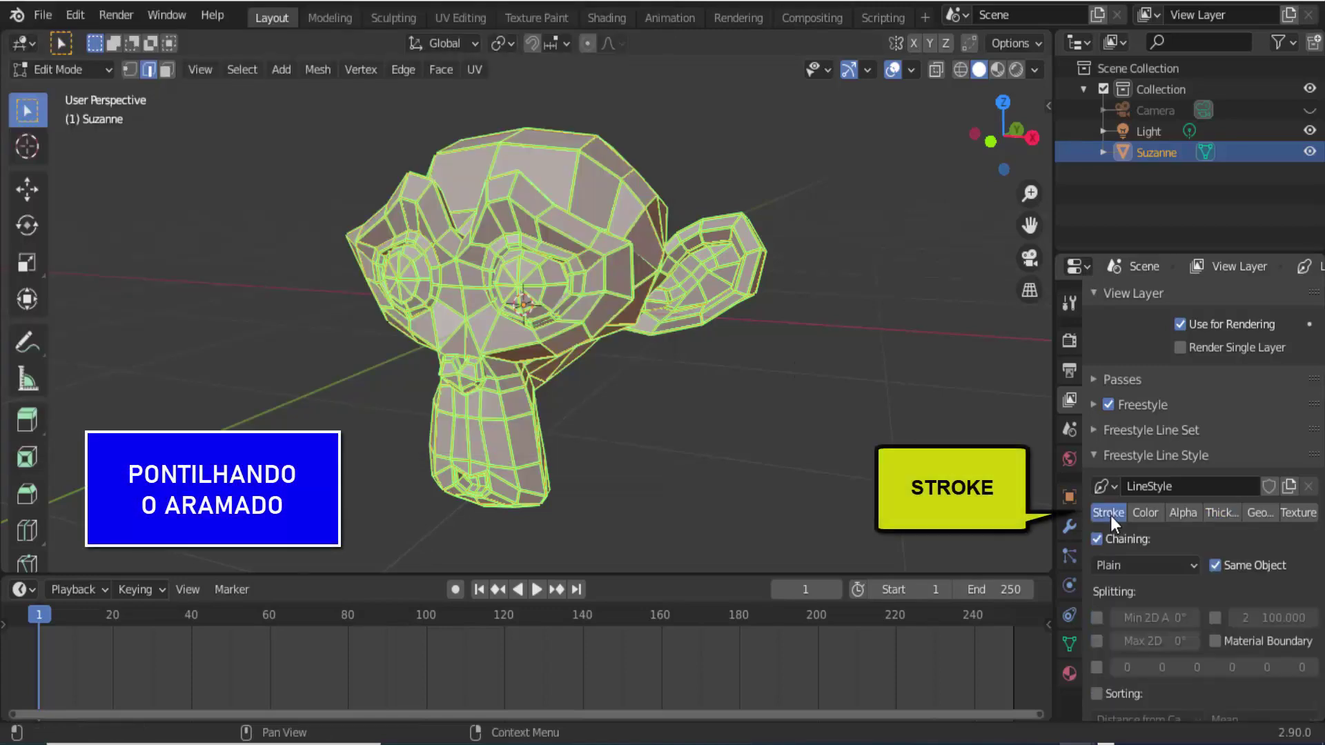
{"action": "scroll", "coordinate": [1116, 552], "scroll_direction": "down", "scroll_amount": 8}
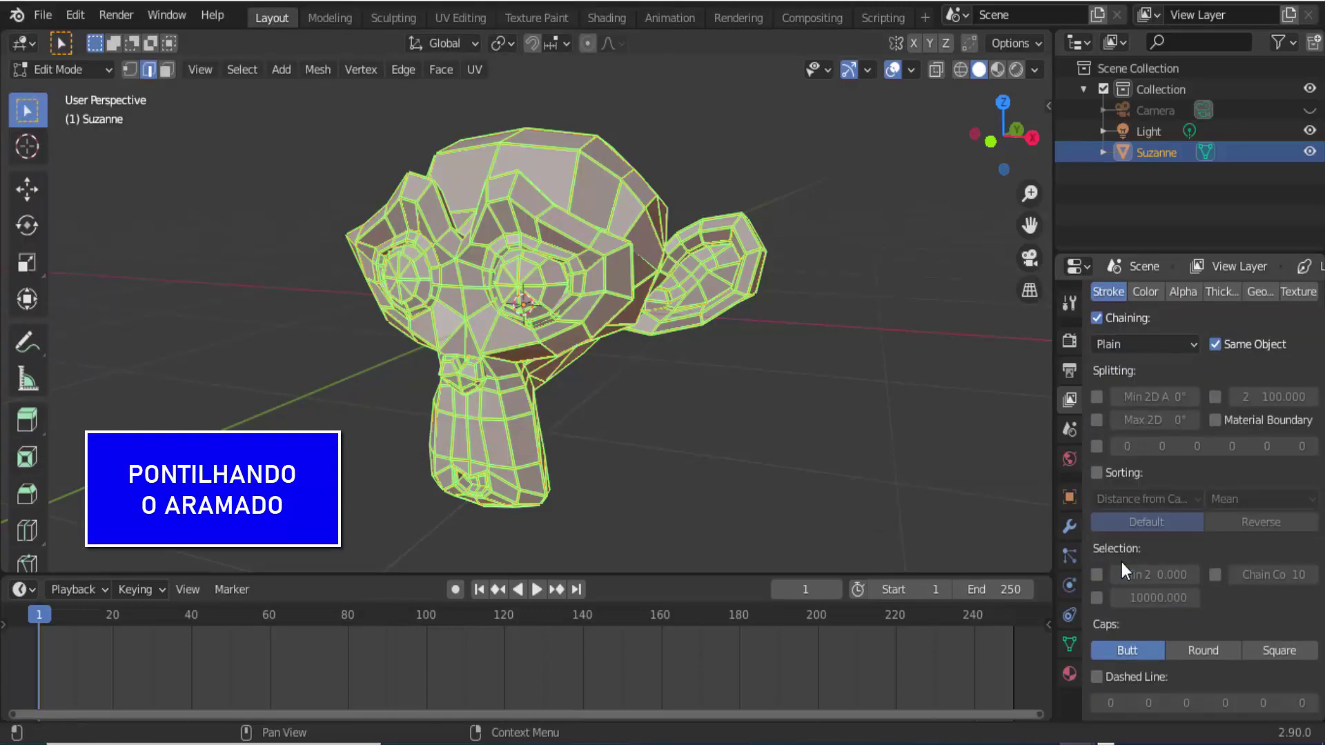
{"action": "left_click", "coordinate": [1096, 677]}
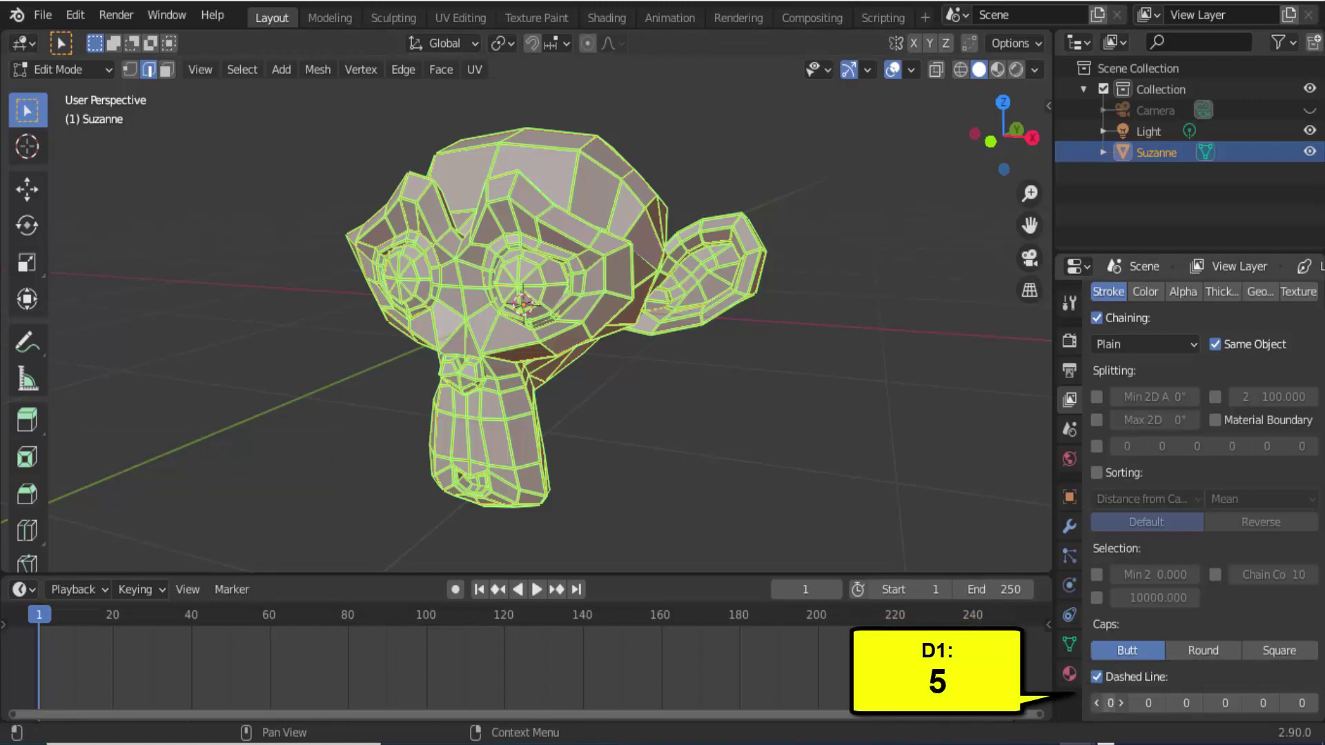
{"action": "left_click", "coordinate": [1112, 704]}
{"action": "type", "text": "5"}
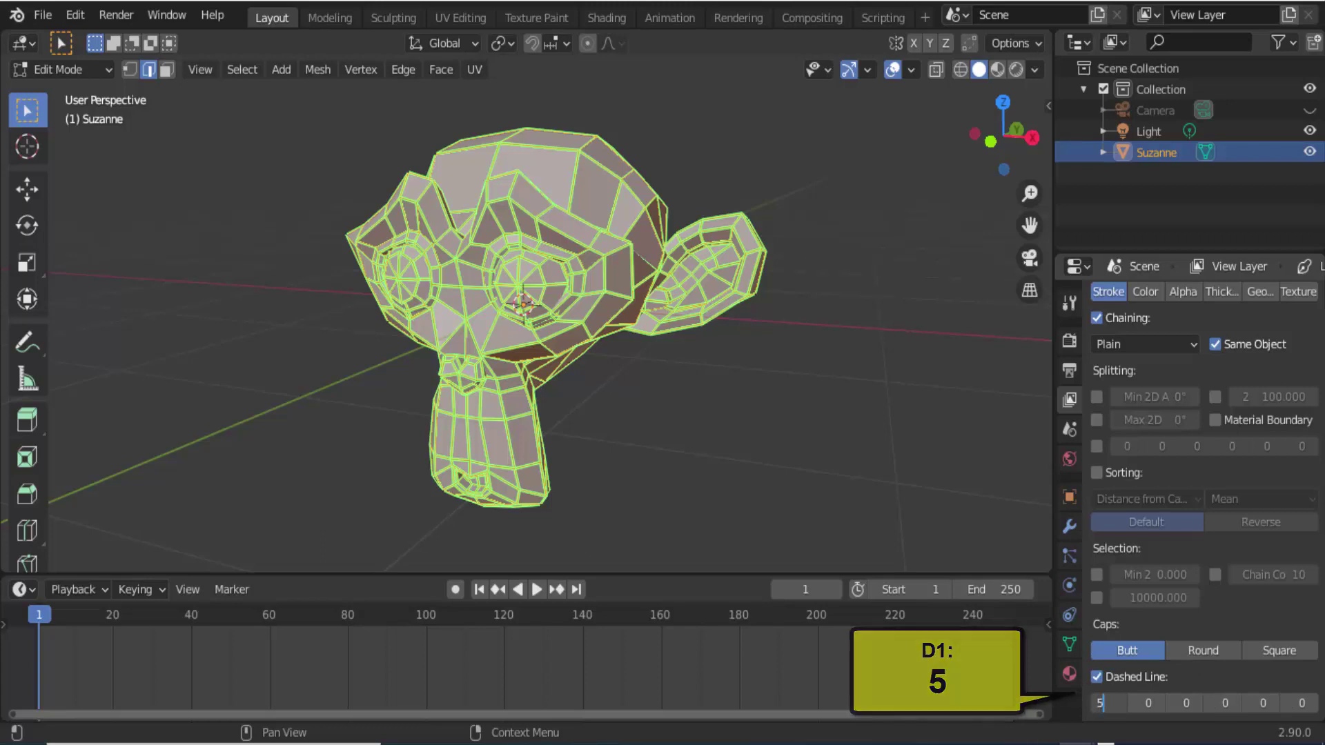
{"action": "left_click", "coordinate": [1151, 702]}
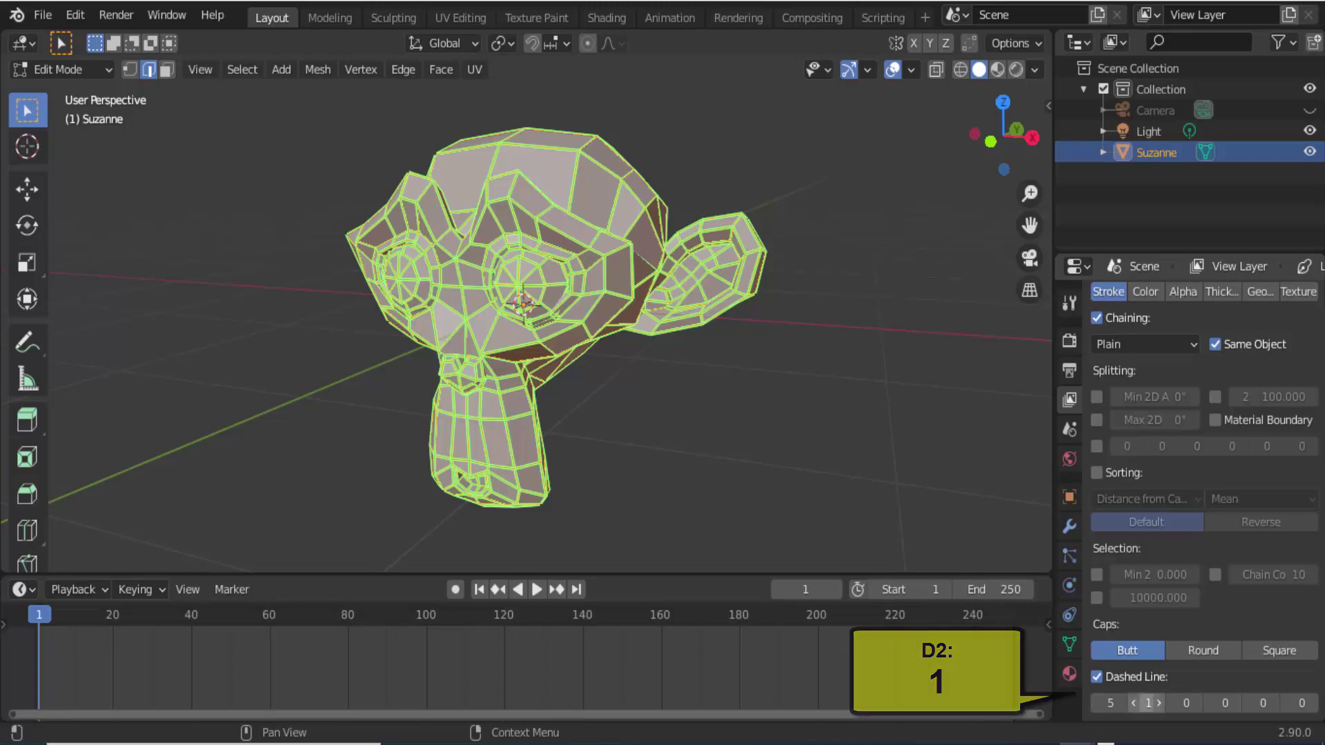
{"action": "key", "text": "Return"}
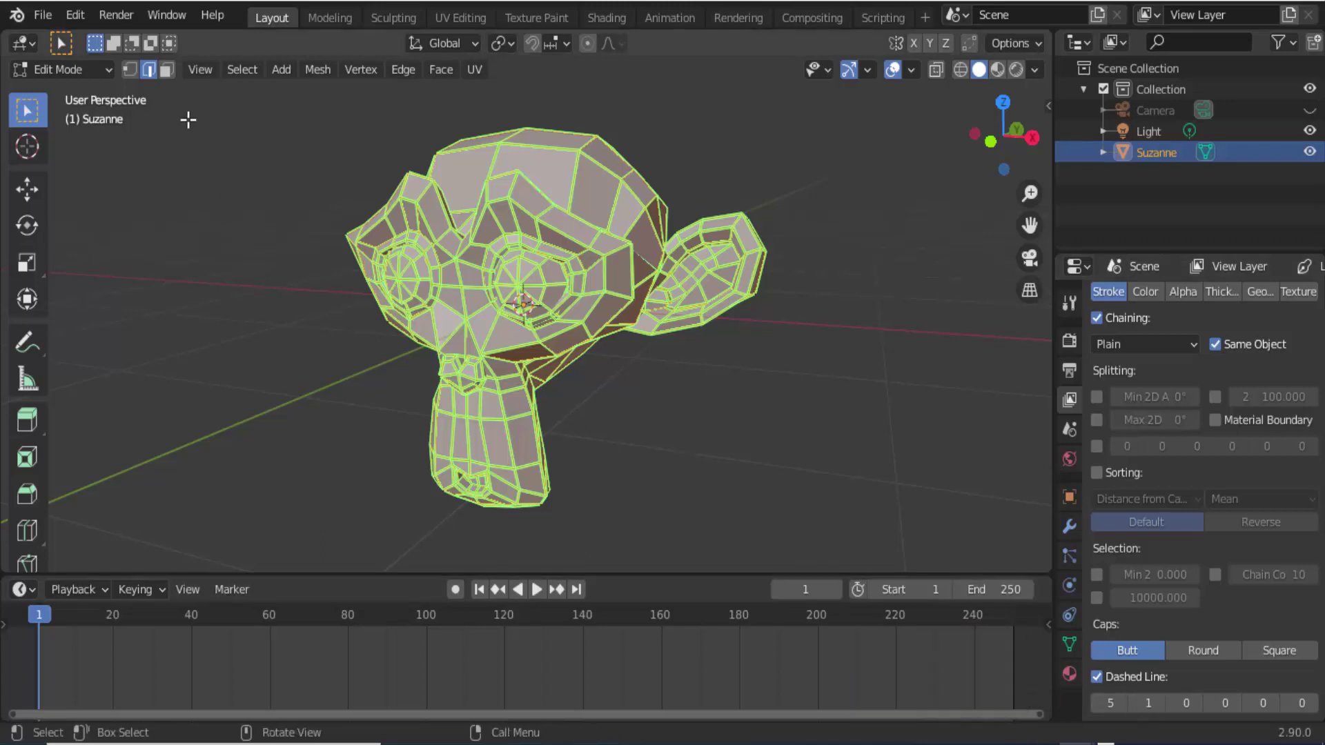
- Render the monkey head with the dashed wireframe, inspect the image and close the render window
{"action": "left_click", "coordinate": [119, 16]}
{"action": "left_click", "coordinate": [132, 35]}
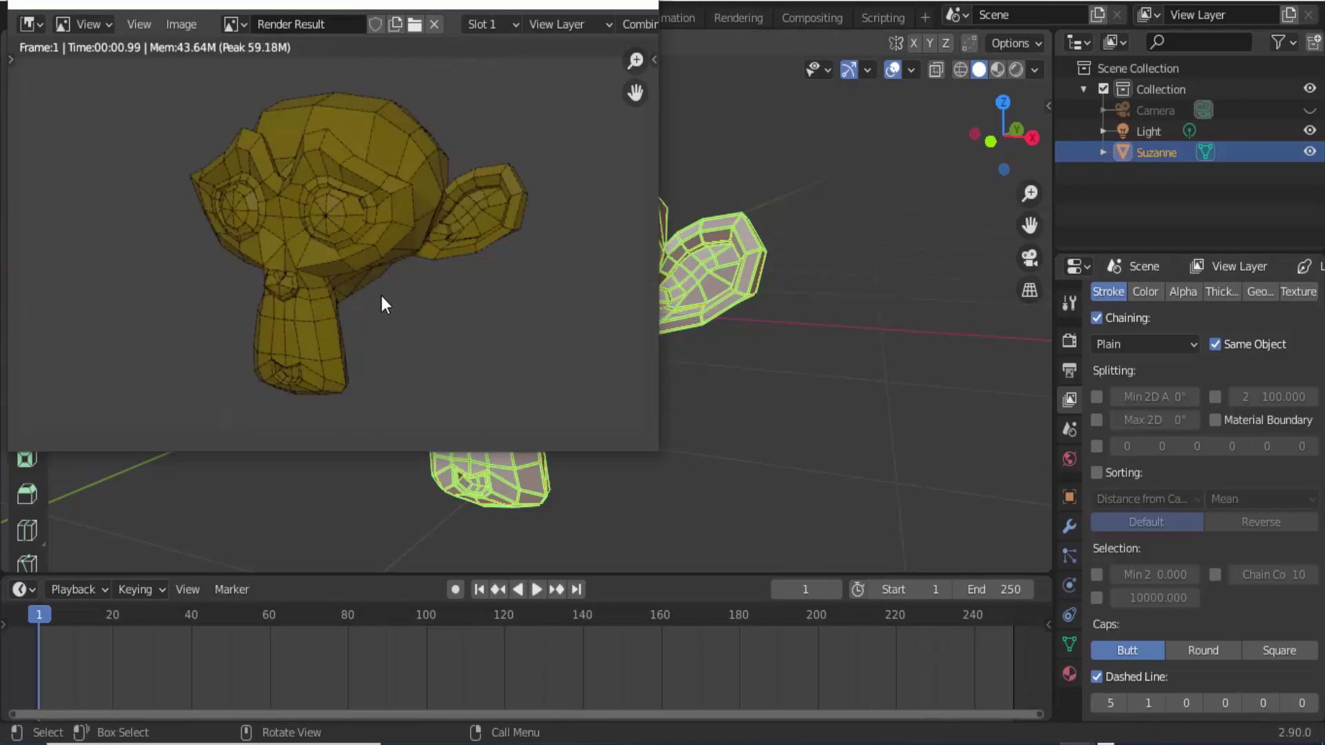
{"action": "scroll", "coordinate": [334, 112], "scroll_direction": "down", "scroll_amount": 1}
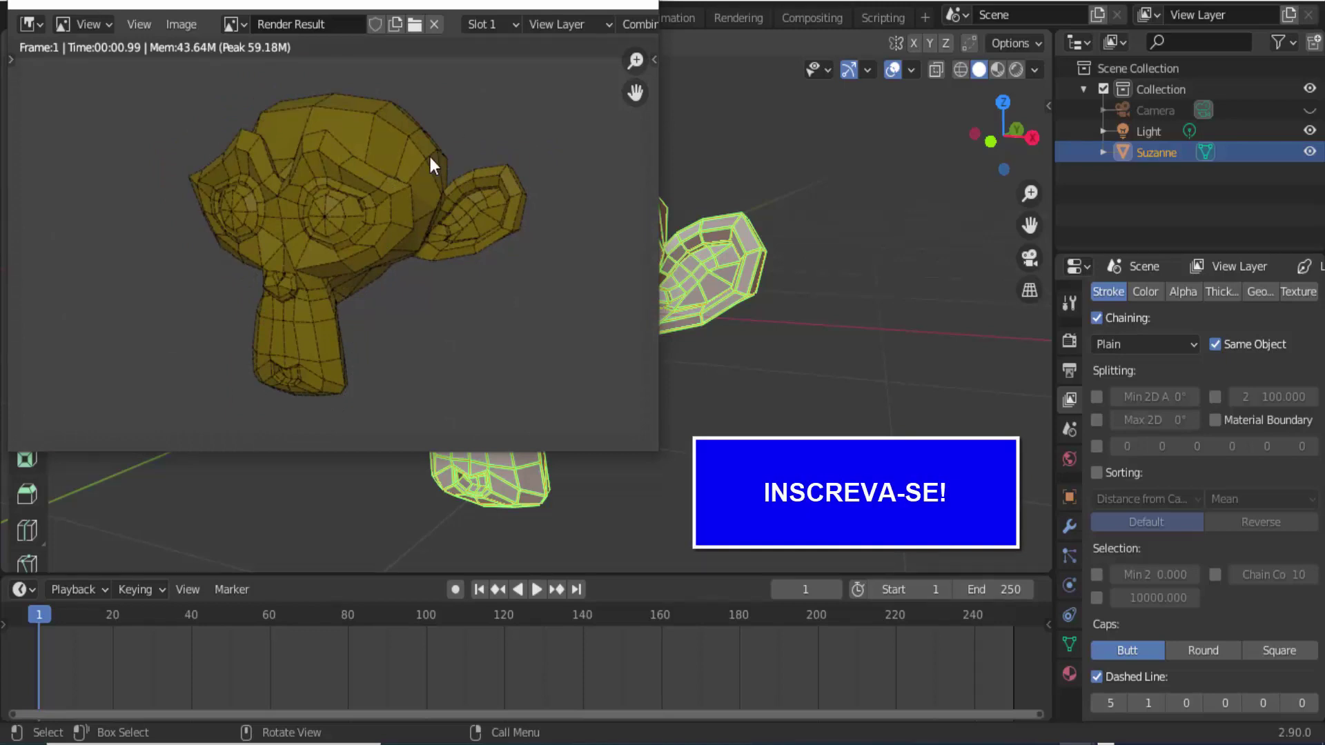
{"action": "left_click", "coordinate": [642, 8]}
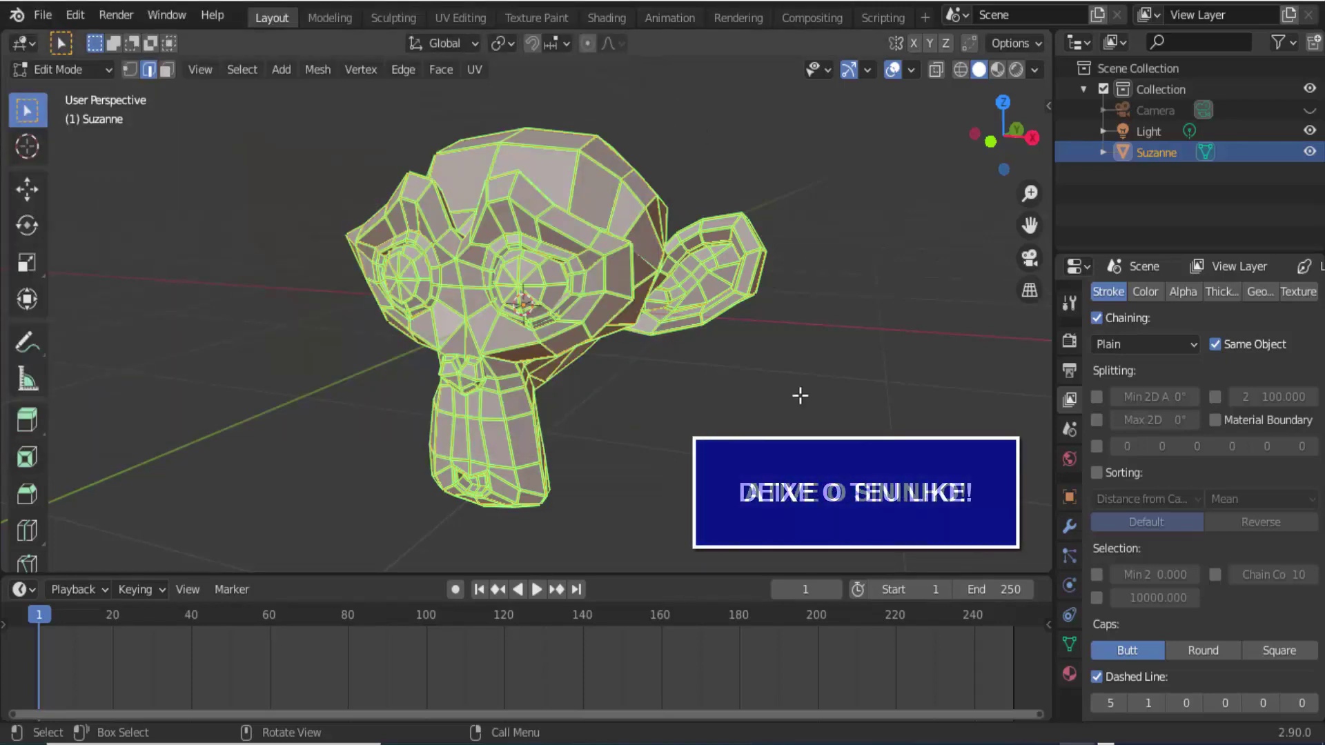